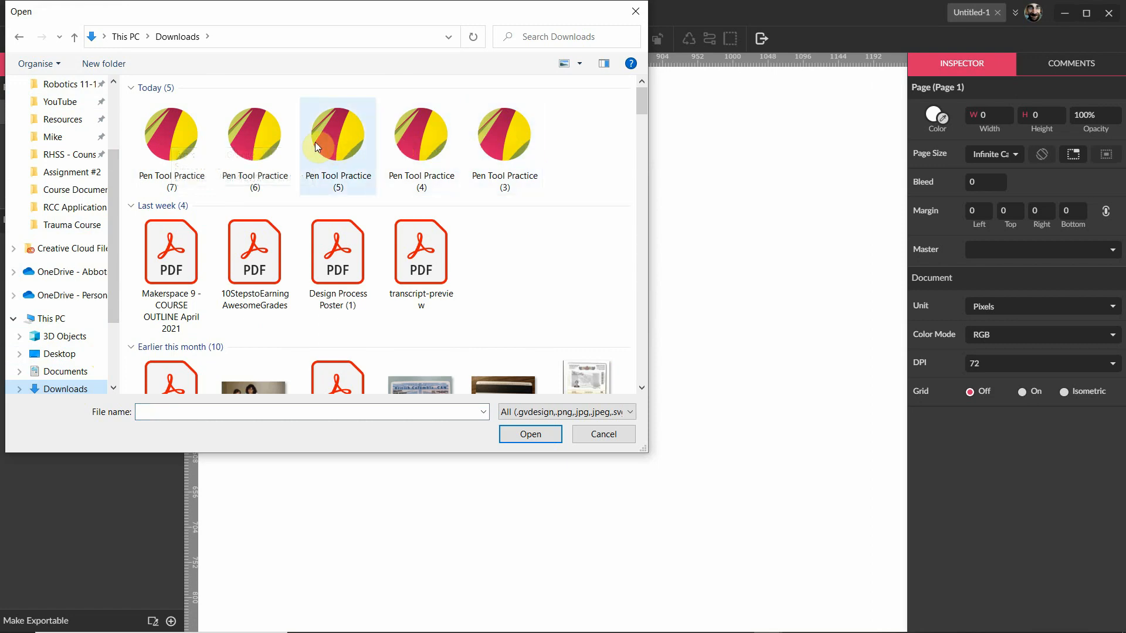
Open the file "Pen Tool Practice (7)" from the Downloads folder.
left_click(181, 135)
double_click(177, 135)
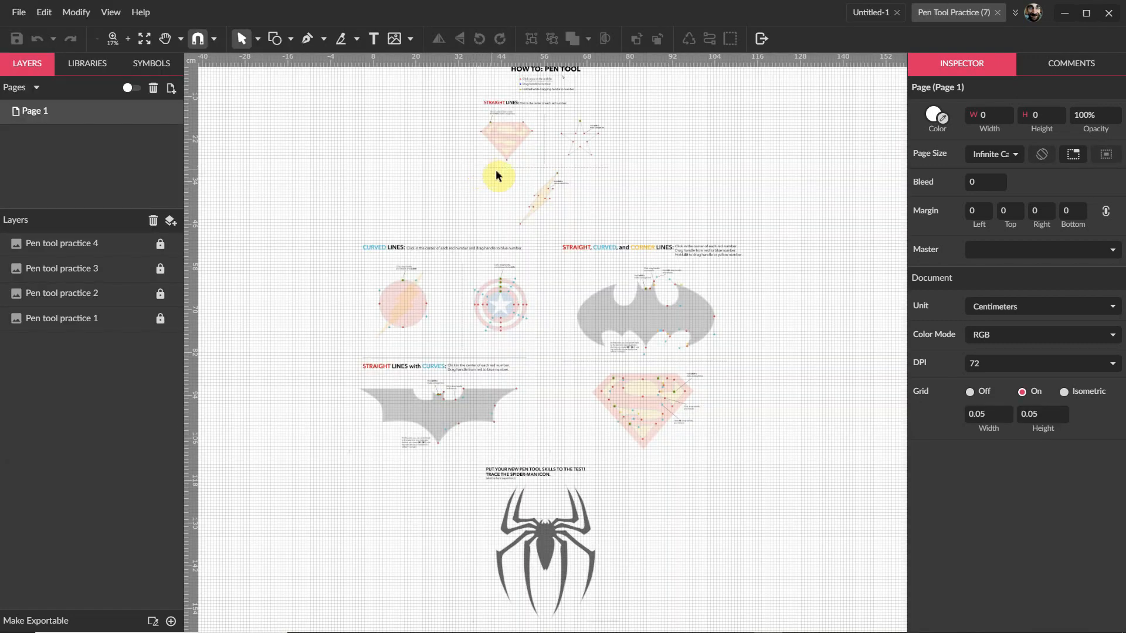
Look over the practice sheet's tracing exercises and read the pen tool instructions beneath its title.
scroll(583, 268, "up", 3)
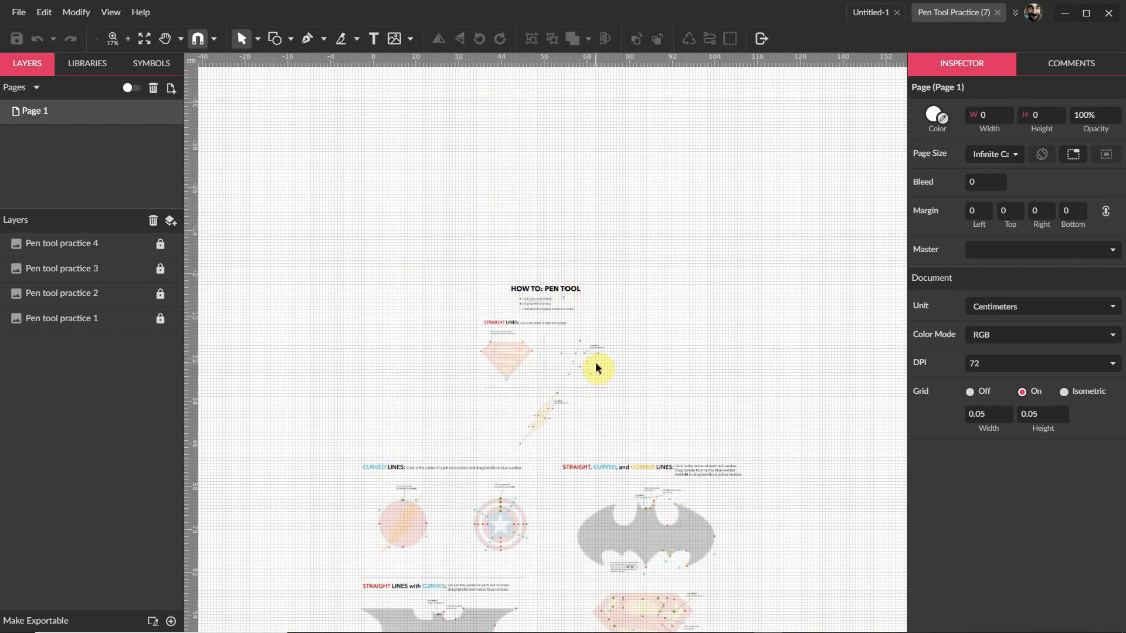
scroll(597, 368, "up", 5)
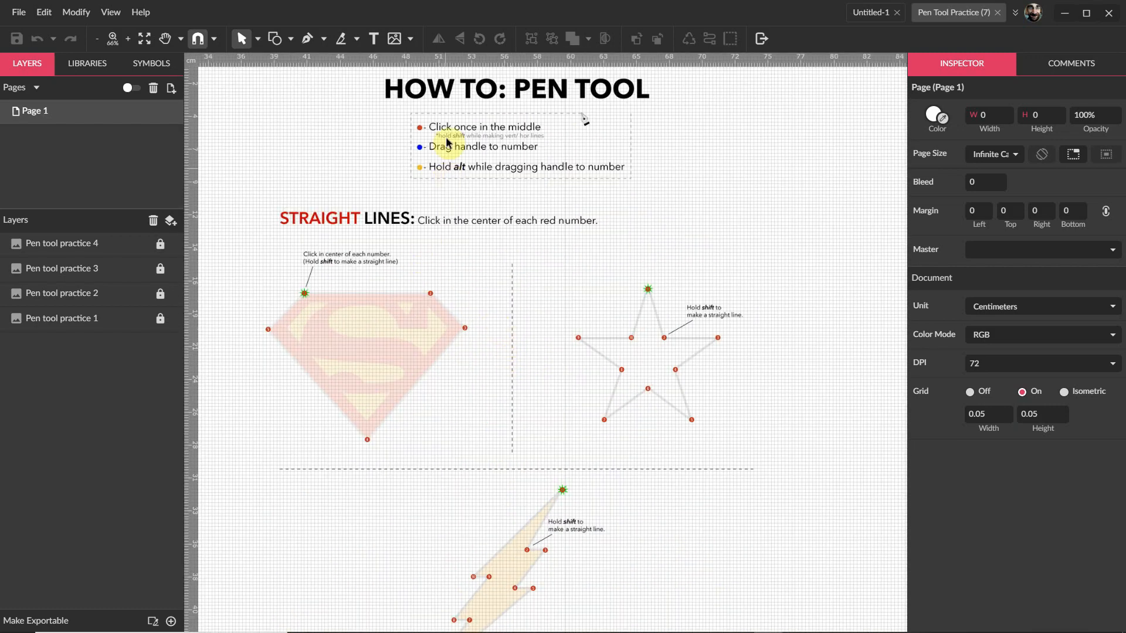
scroll(423, 133, "up", 1)
scroll(573, 309, "down", 4)
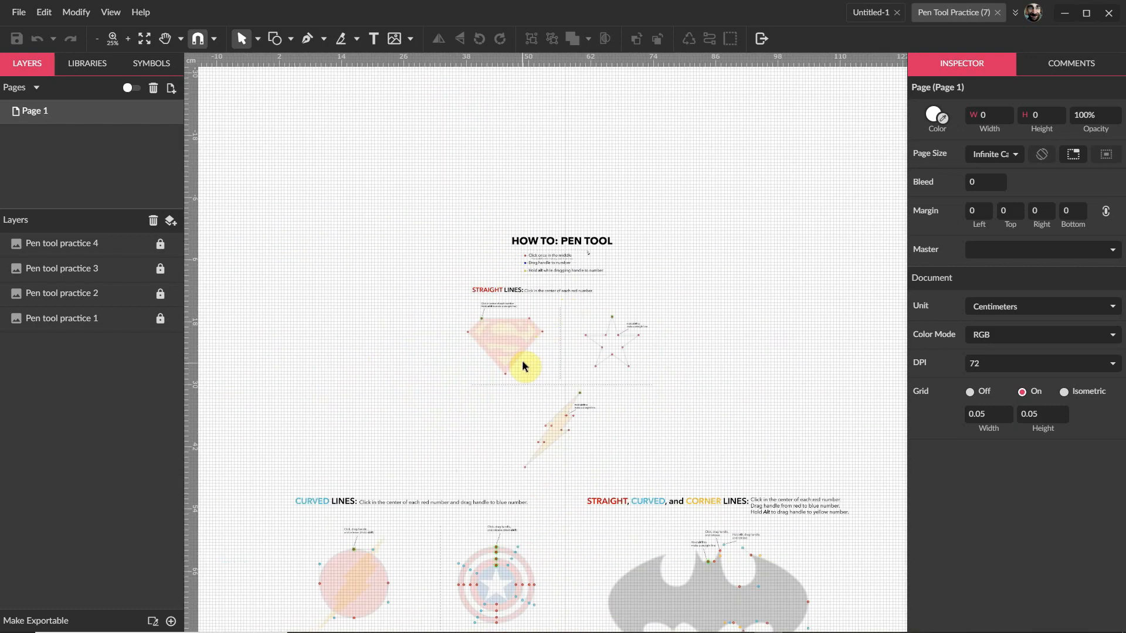
scroll(557, 340, "down", 3)
scroll(574, 205, "down", 2)
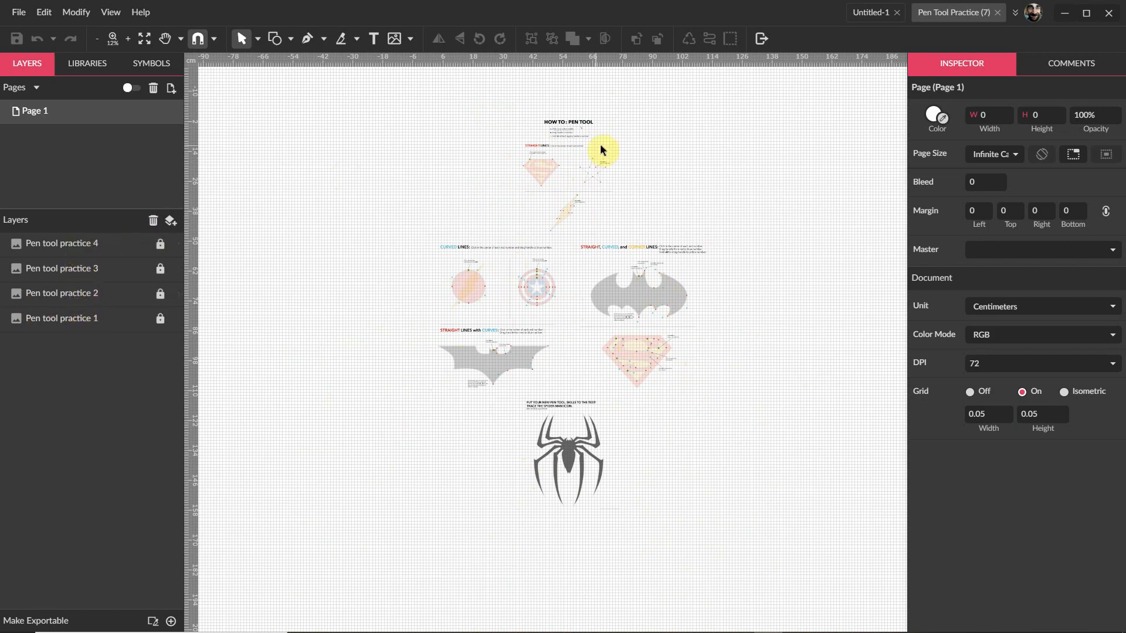
scroll(583, 138, "up", 3)
scroll(582, 139, "up", 8)
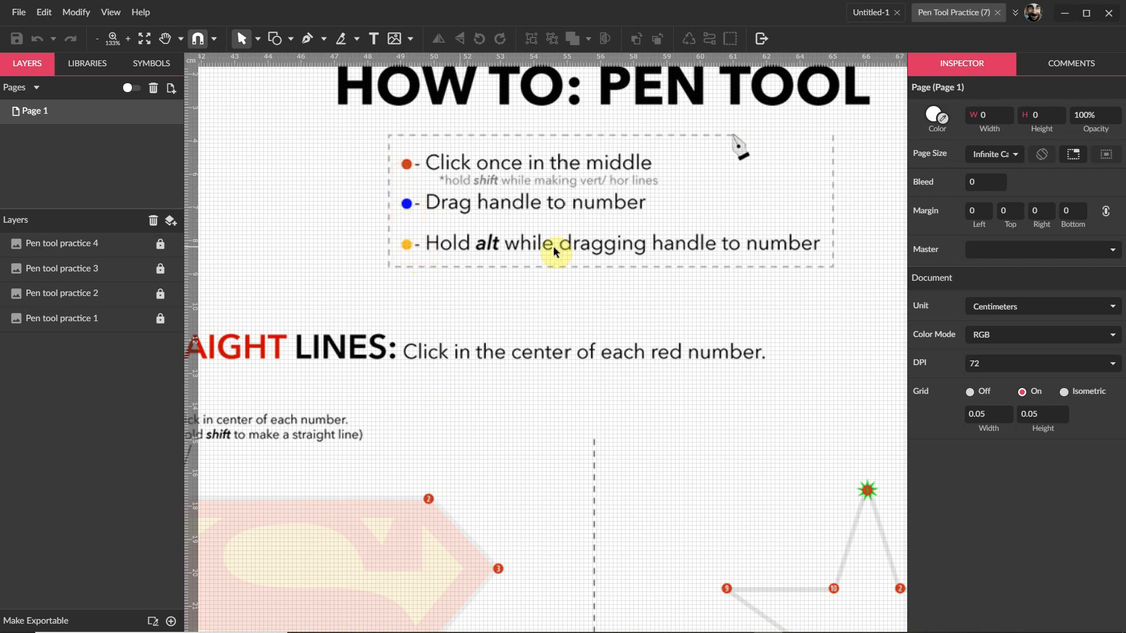
Start a Pen tool path on the Superman shield with a straight horizontal line from point 1 to point 2.
scroll(665, 307, "down", 5)
scroll(428, 509, "up", 6)
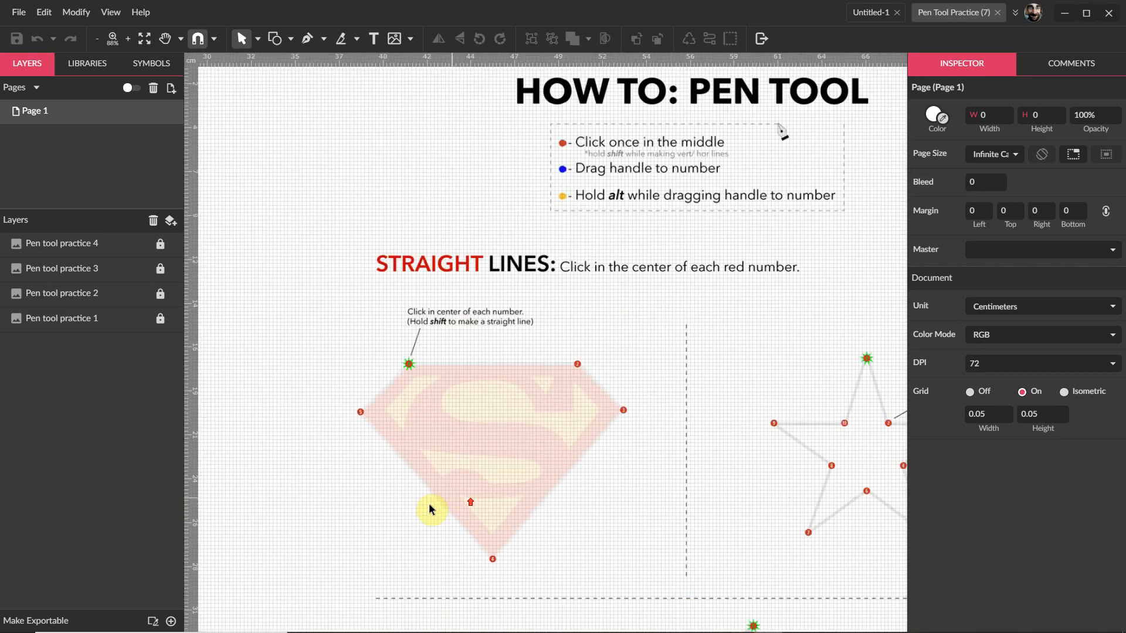
left_click(306, 42)
scroll(309, 196, "up", 1)
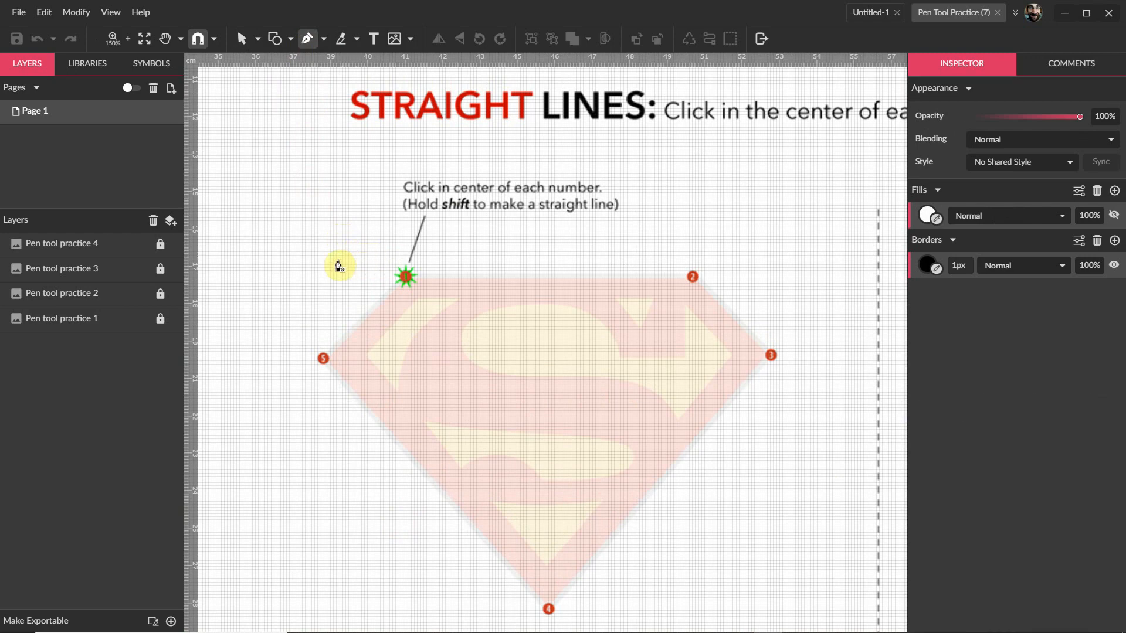
scroll(338, 267, "down", 3)
scroll(337, 243, "up", 3)
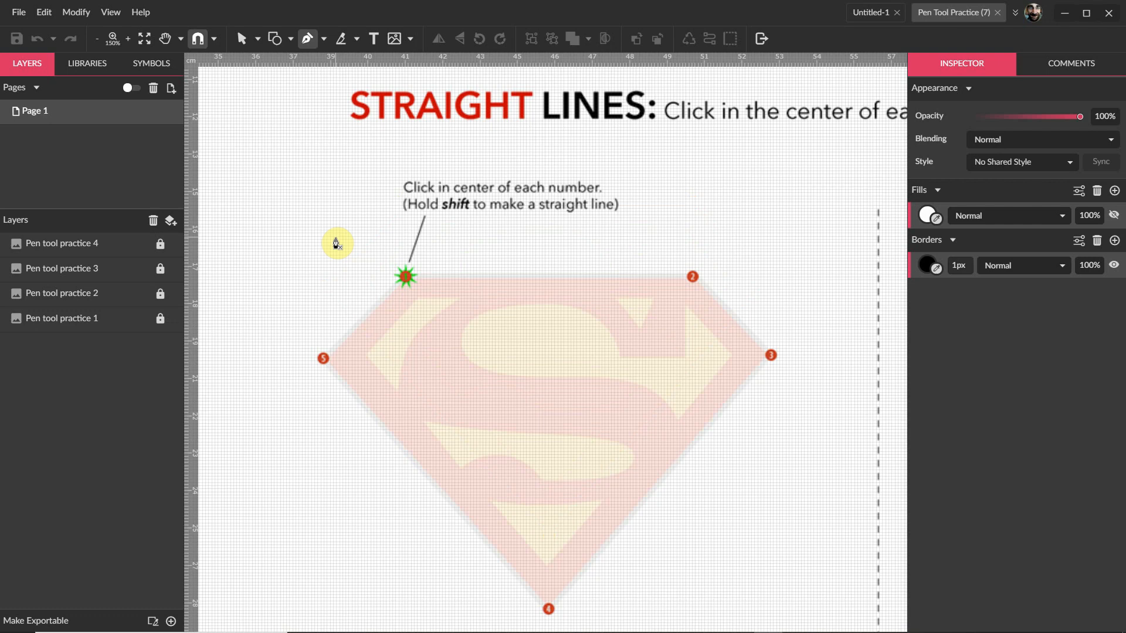
left_click(406, 277)
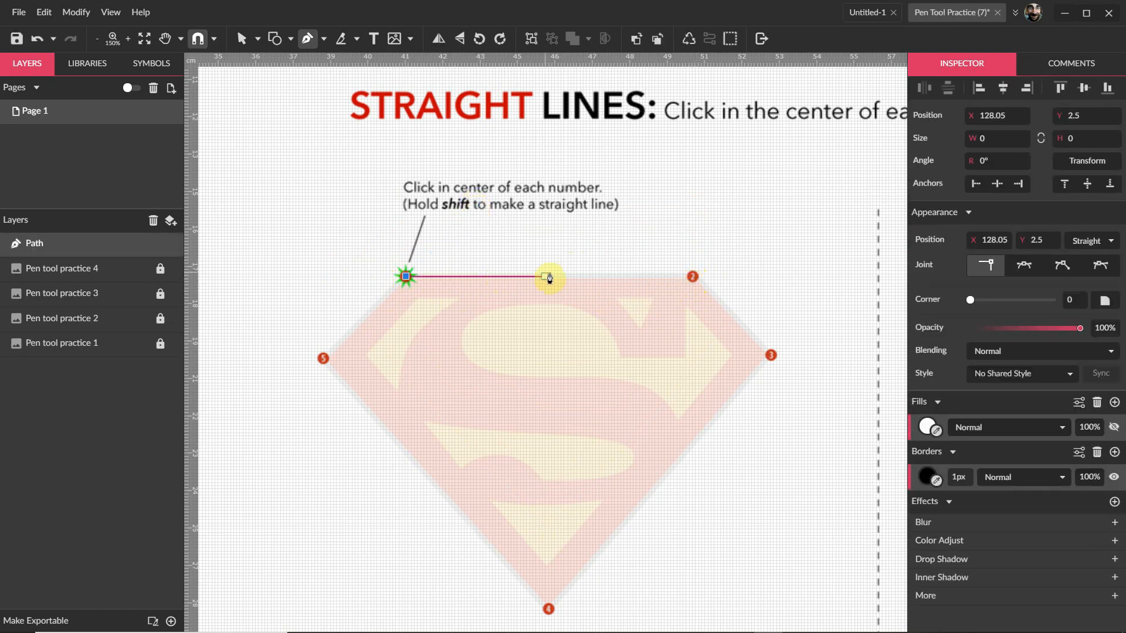
left_click(629, 276)
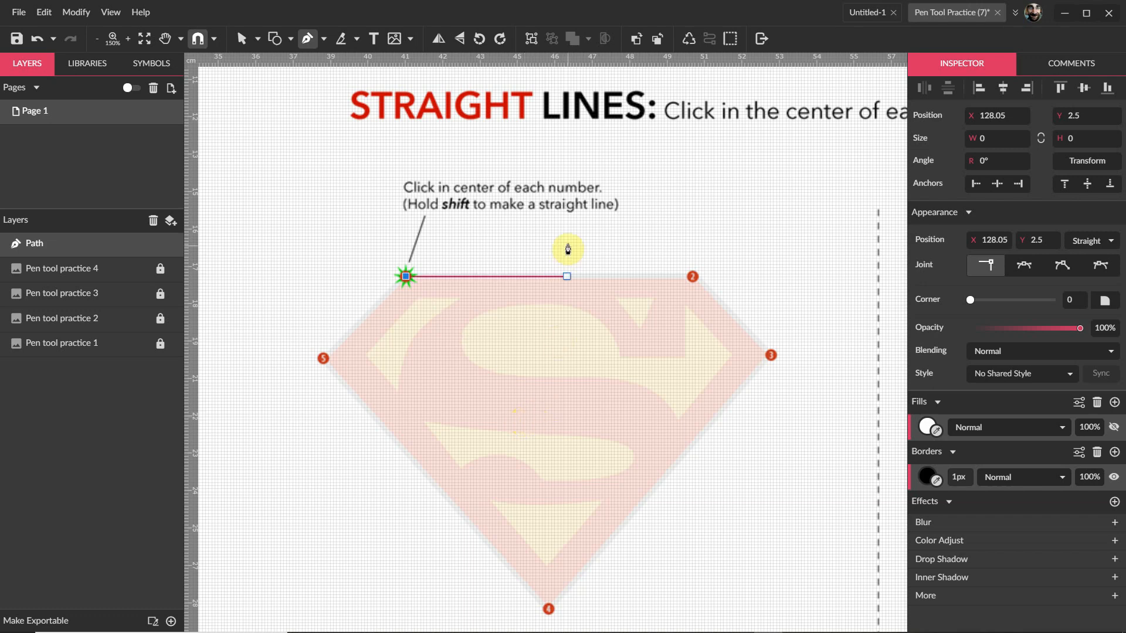
left_click(693, 278)
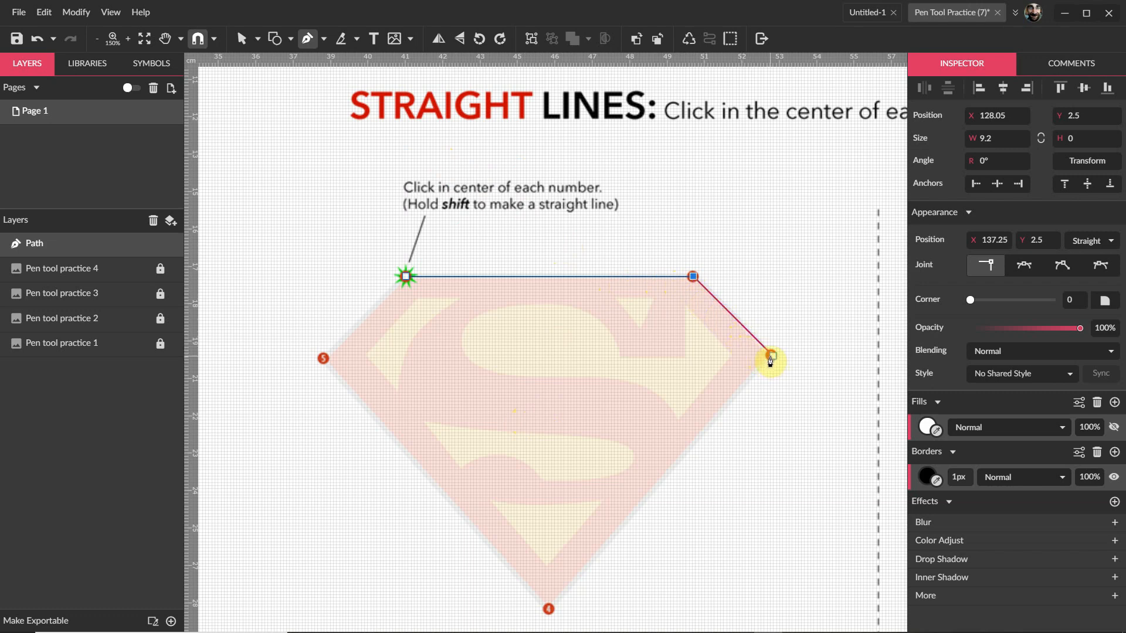
Continue the shield outline with straight segments through points 3, 4 and 5 and close it at point 1.
left_click(771, 357)
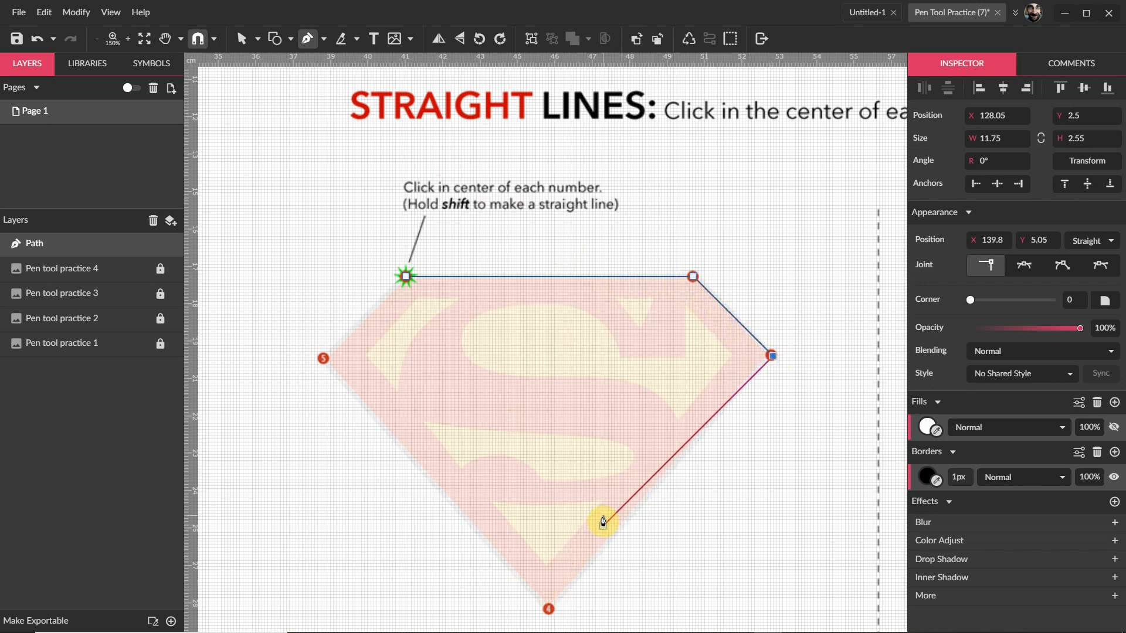
scroll(553, 606, "down", 1)
left_click(551, 579)
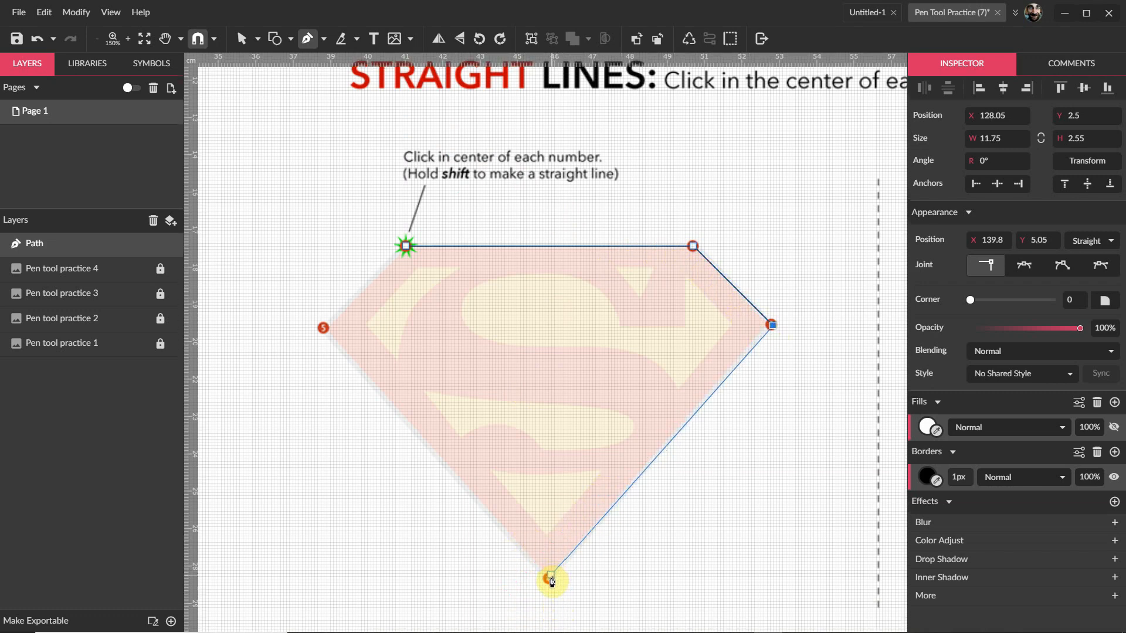
left_click(552, 579)
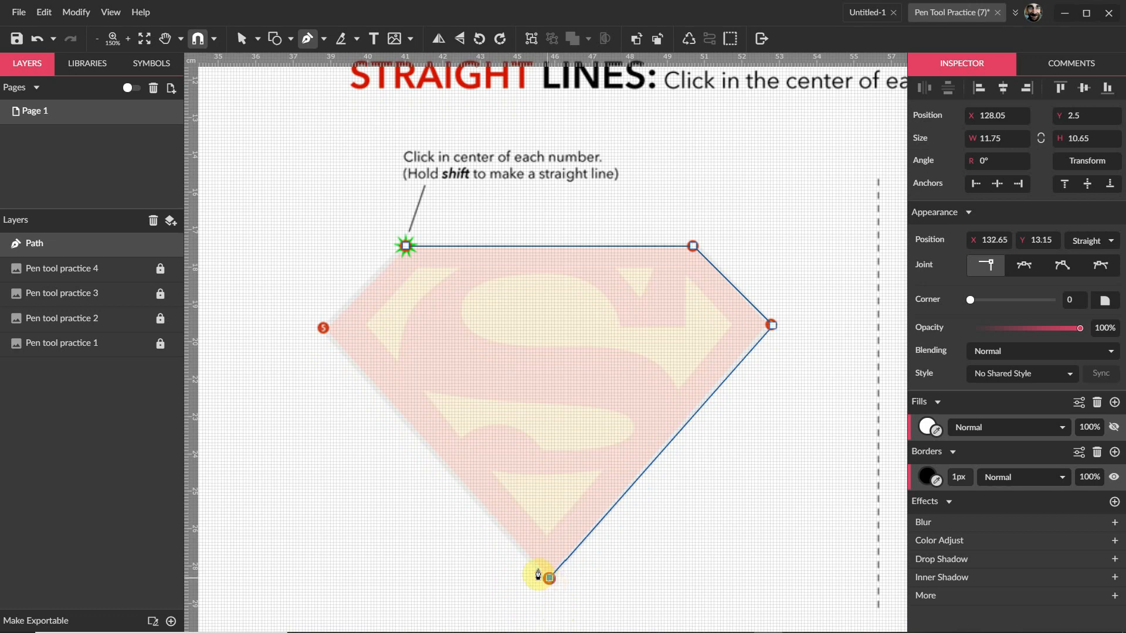
left_click(324, 330)
left_click(407, 251)
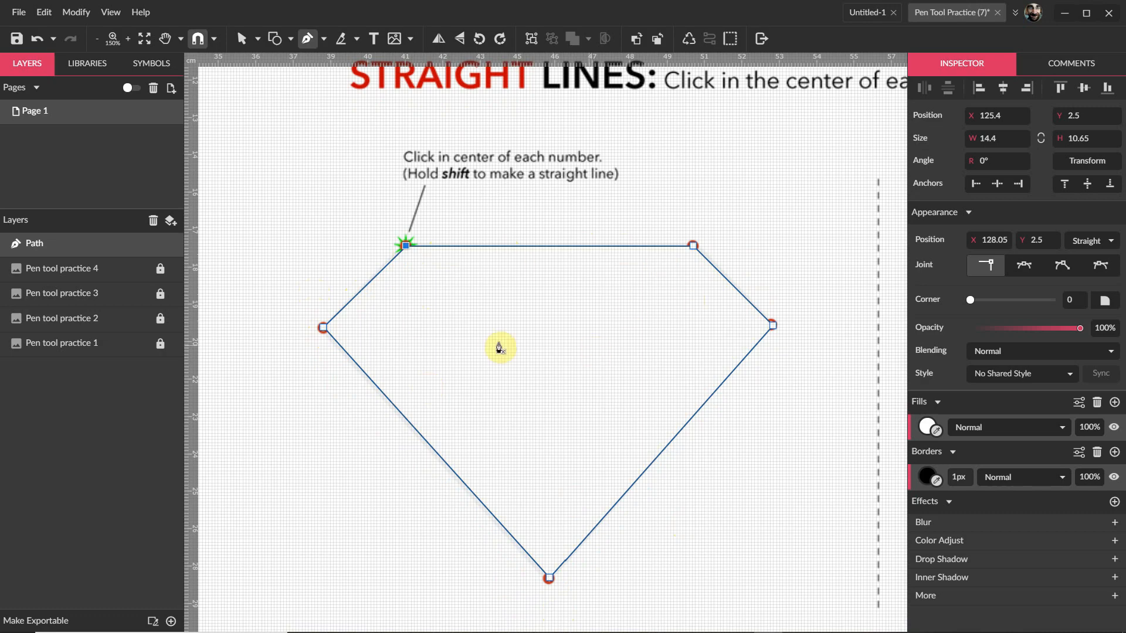
Fill the closed shield shape with red #FF0000.
left_click(927, 428)
left_click(955, 240)
scroll(737, 288, "right", 1)
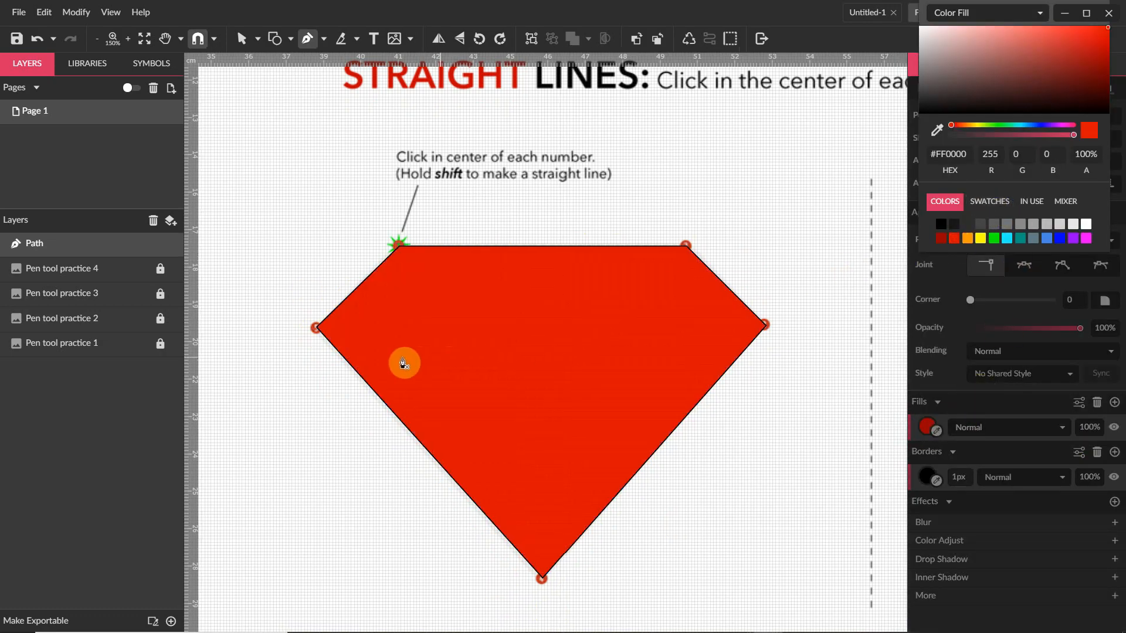
scroll(405, 363, "down", 8)
scroll(557, 303, "up", 5)
scroll(417, 143, "up", 1)
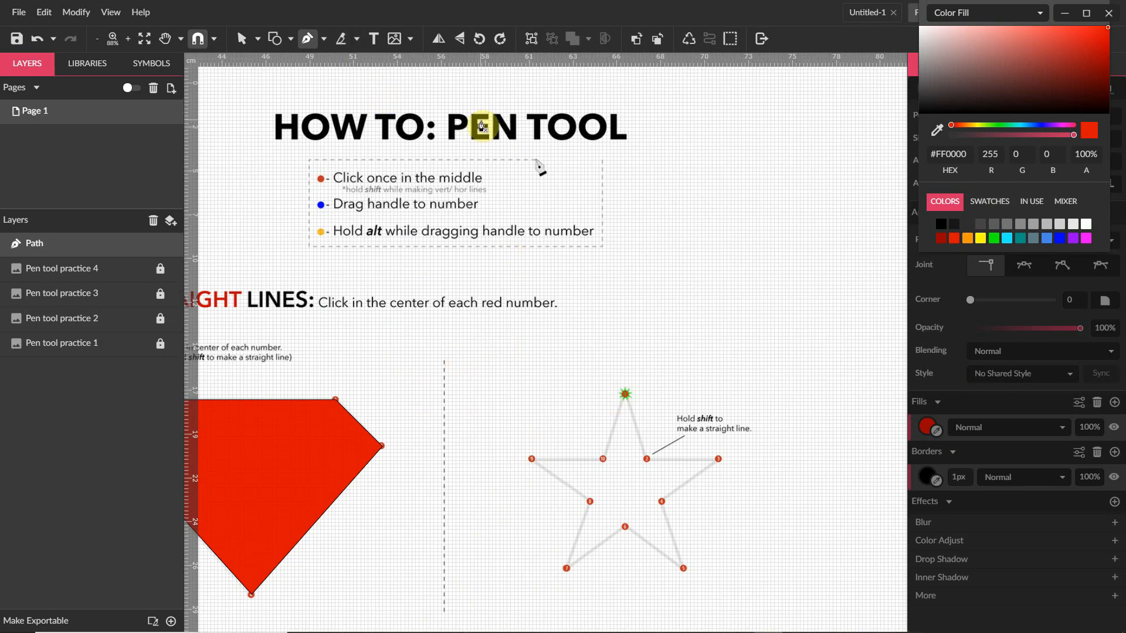
key("Escape")
Start a Pen tool path on the star from point 1 through points 2 and 3, and hide the path's fill.
scroll(640, 439, "up", 3)
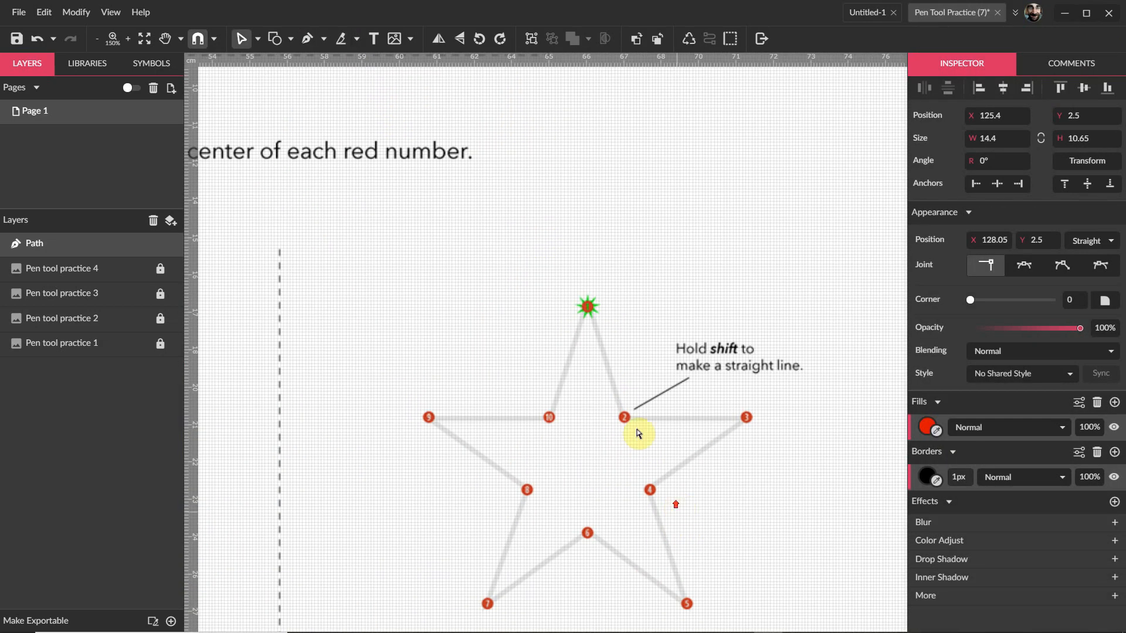
left_click(308, 38)
scroll(577, 313, "up", 1)
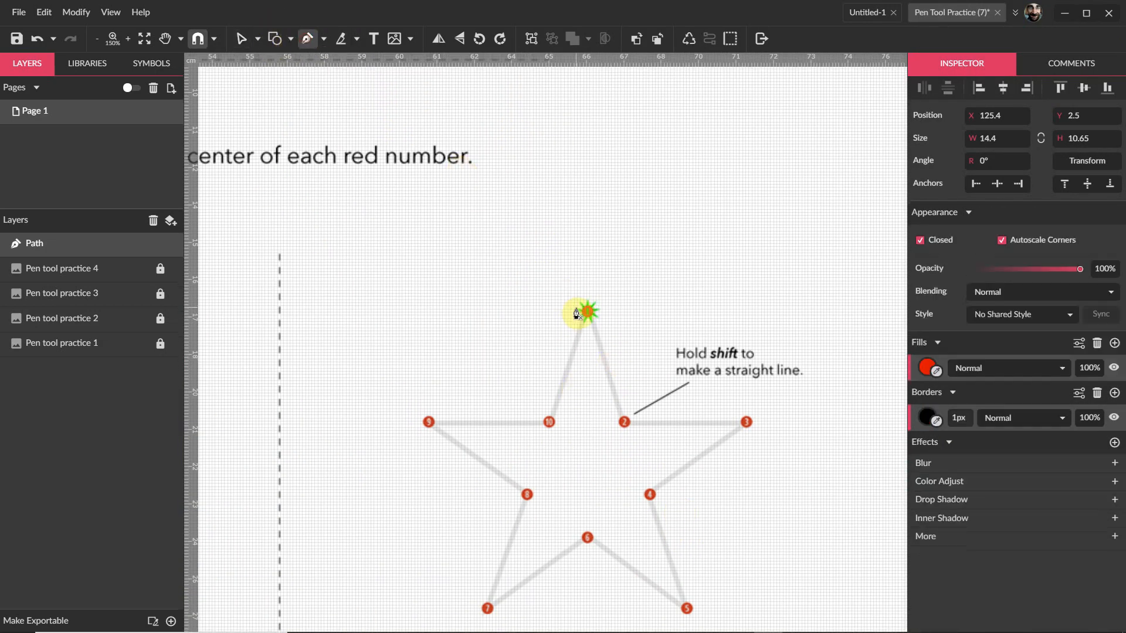
left_click(589, 311)
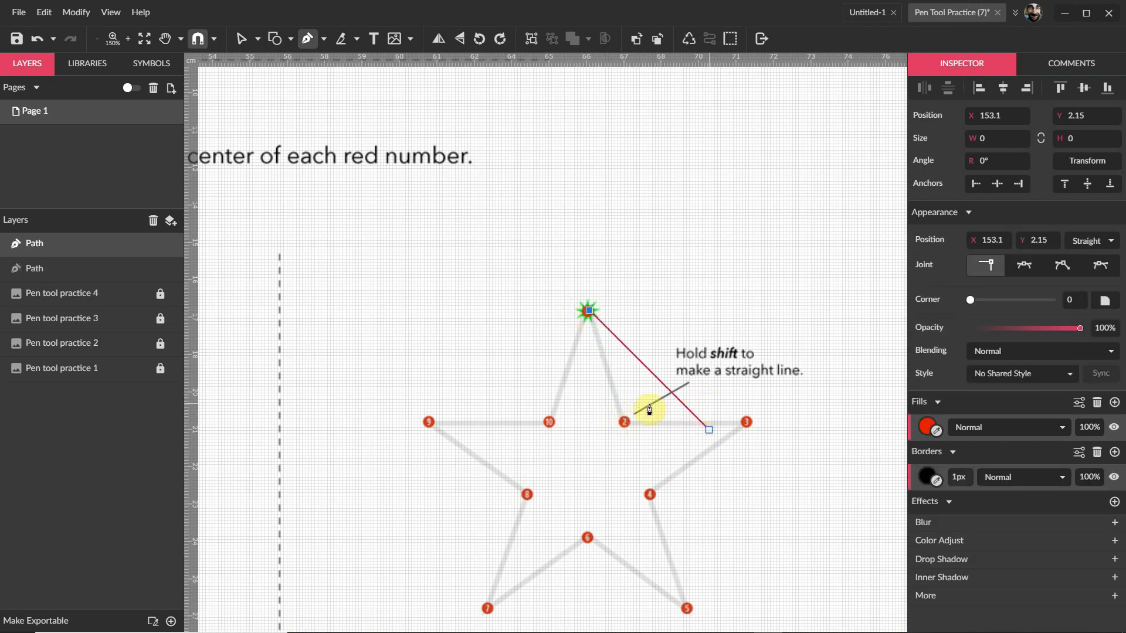
left_click(624, 423)
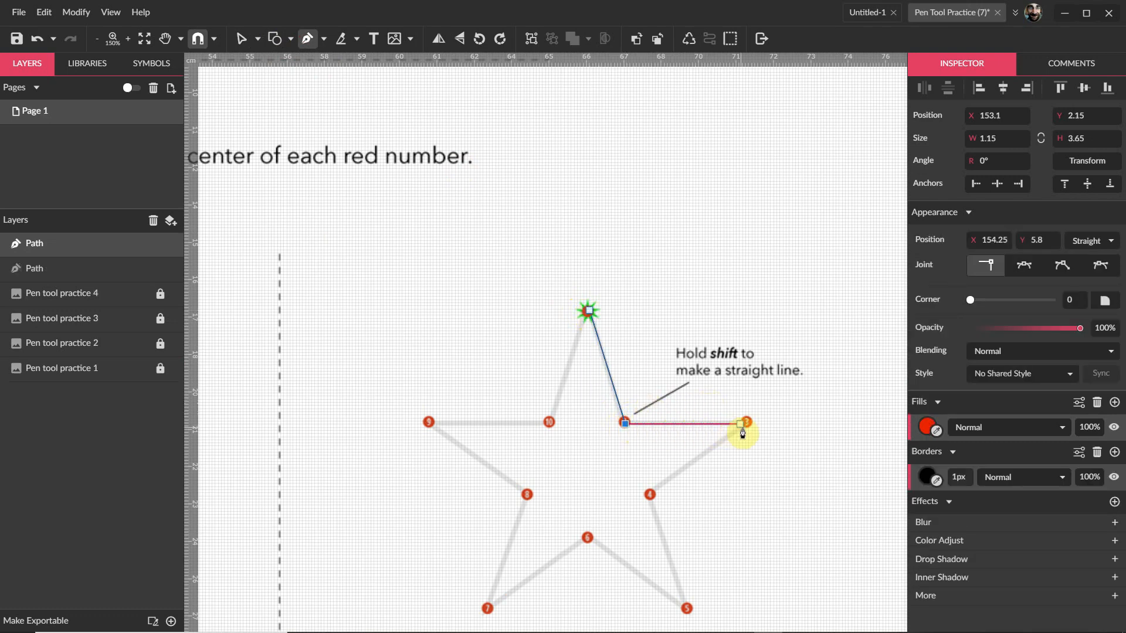
left_click(747, 423)
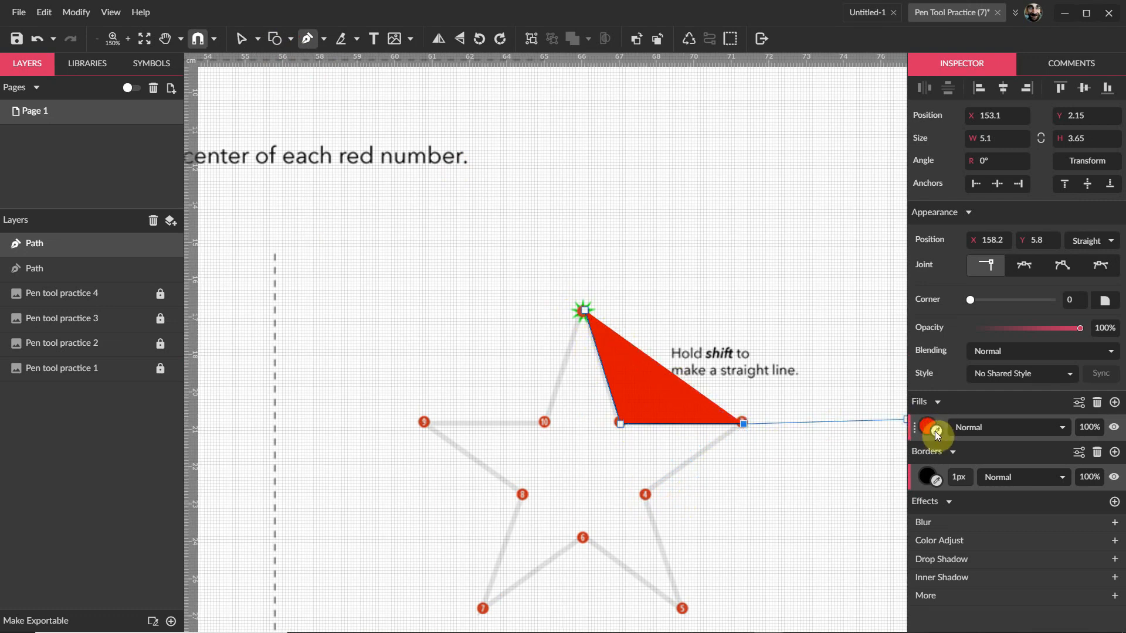
left_click(1114, 427)
Trace the rest of the star through points 4 to 10 and close the path at the starting point.
left_click(645, 494)
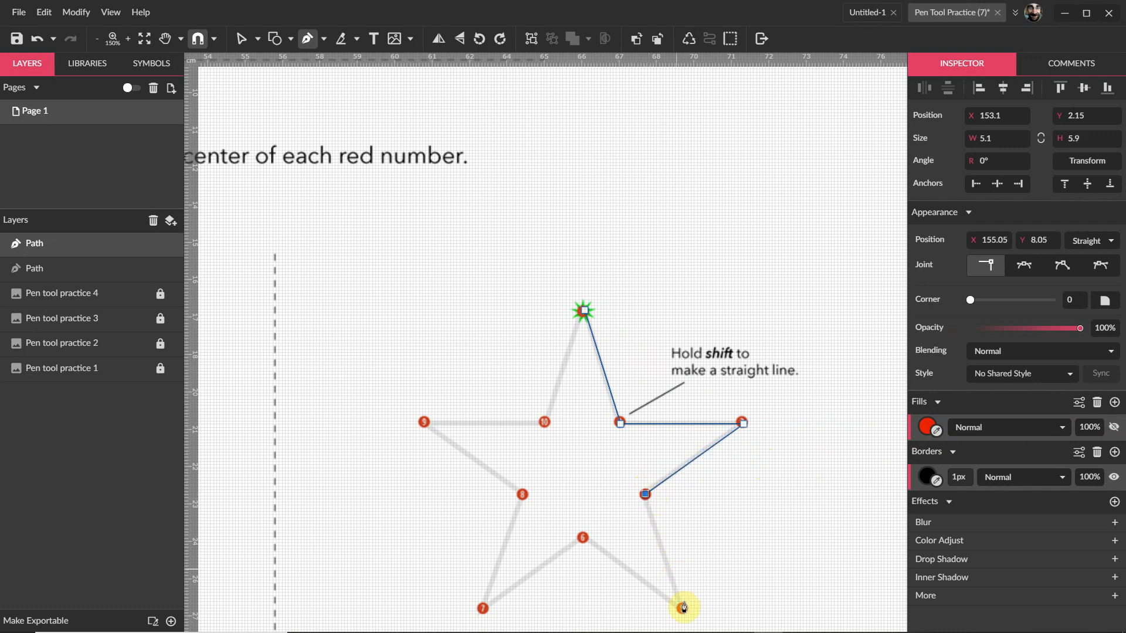
left_click(683, 607)
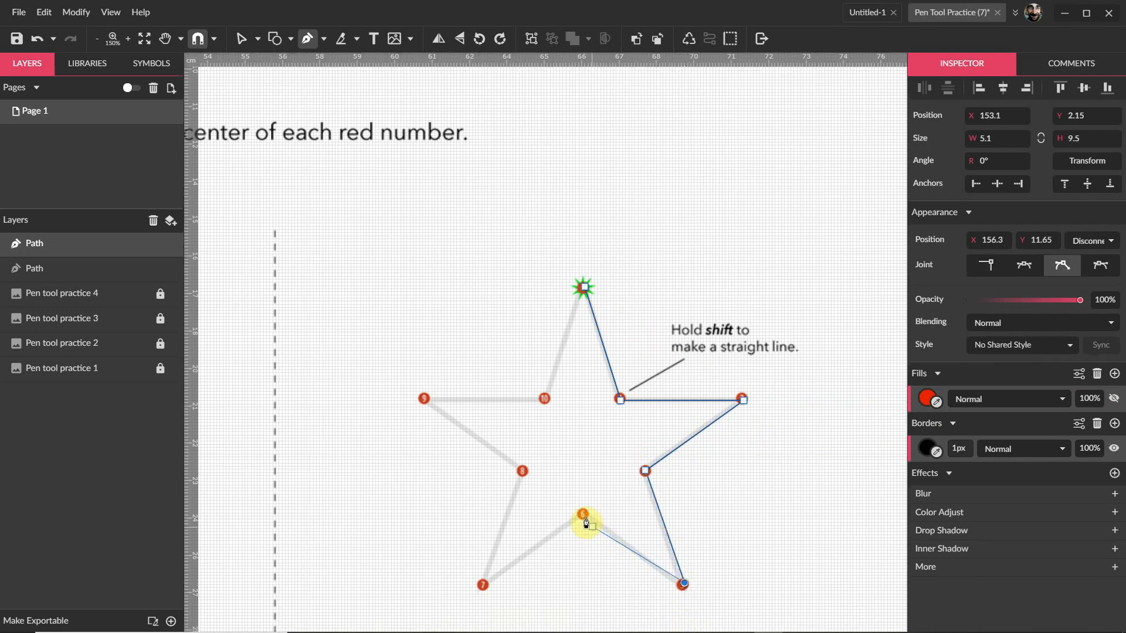
left_click(583, 515)
left_click(479, 583)
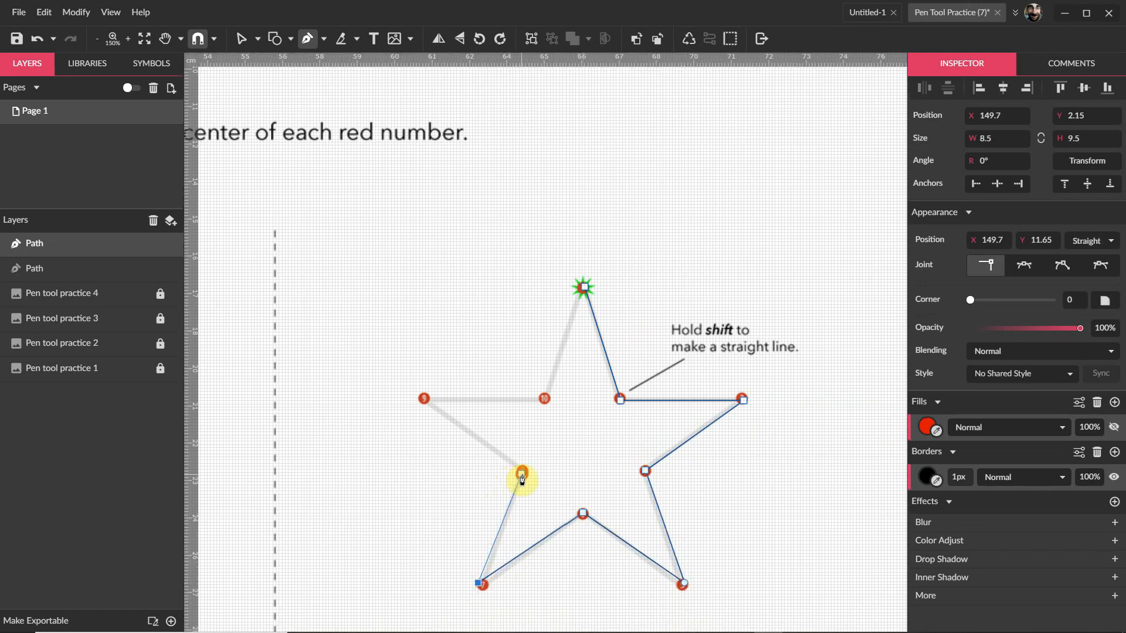
left_click(522, 475)
left_click(424, 399)
left_click(545, 399)
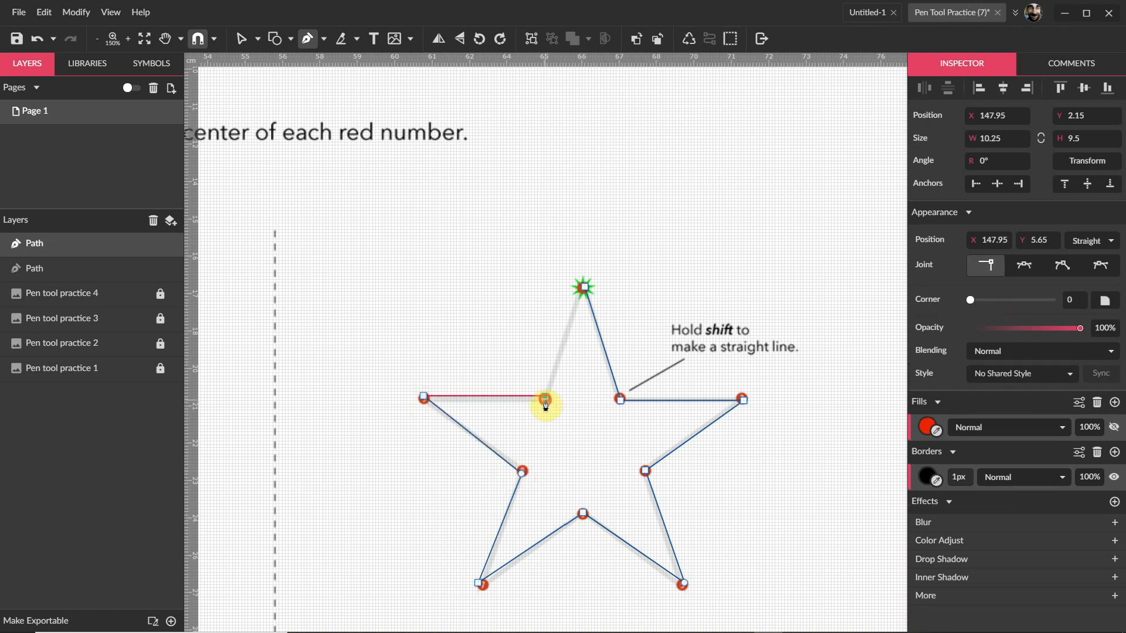
left_click(584, 289)
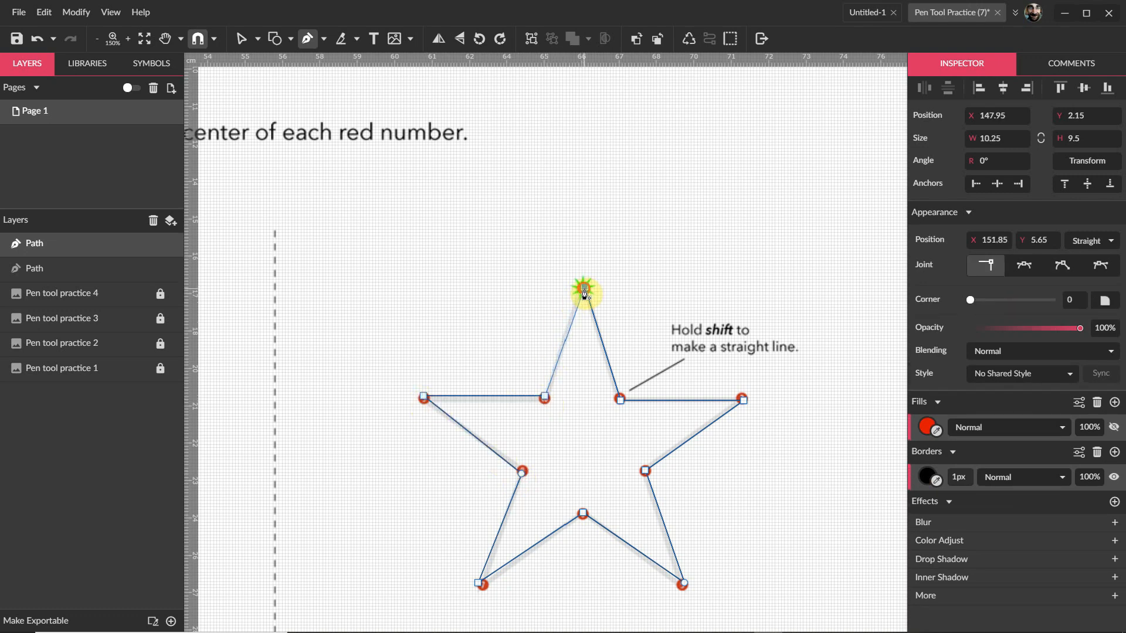
Change the star's fill color to yellow #FFFF00.
scroll(639, 407, "down", 5)
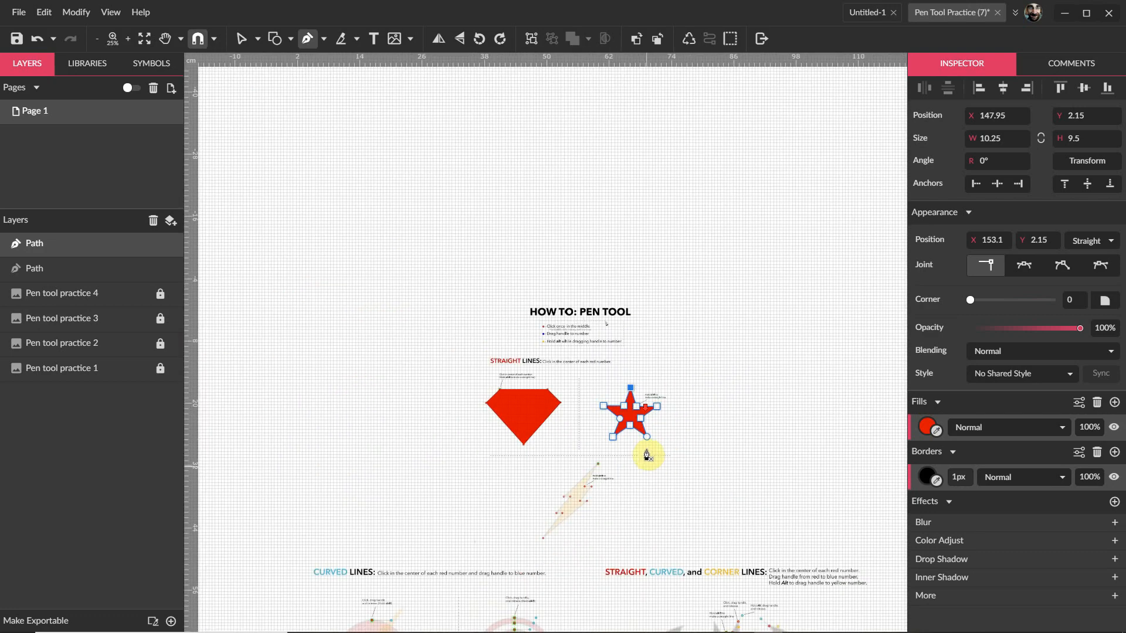
scroll(647, 456, "up", 5)
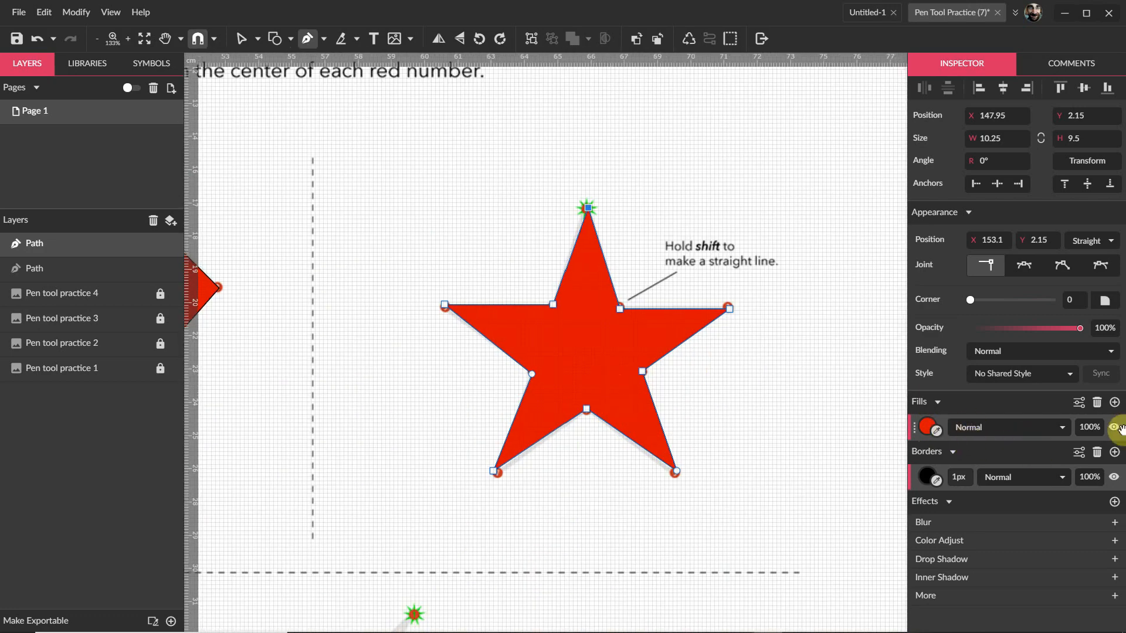
left_click(927, 427)
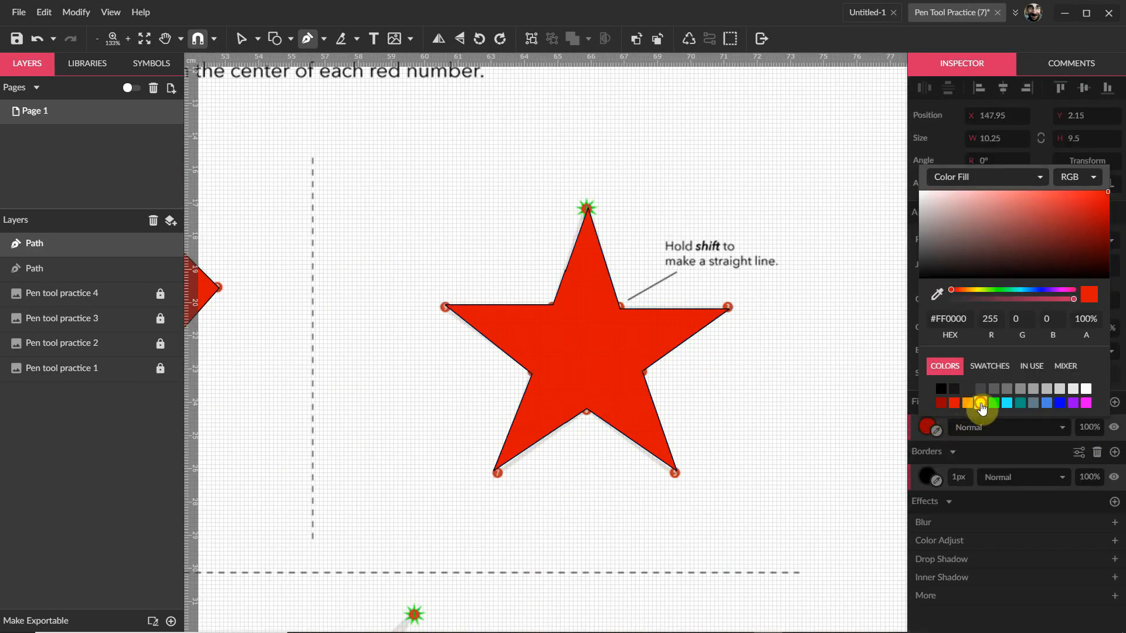
left_click(981, 403)
Start a Pen tool path at the top red point of the lightning circle, extending its handle horizontally to the blue number.
scroll(500, 537, "down", 6)
scroll(465, 429, "up", 2)
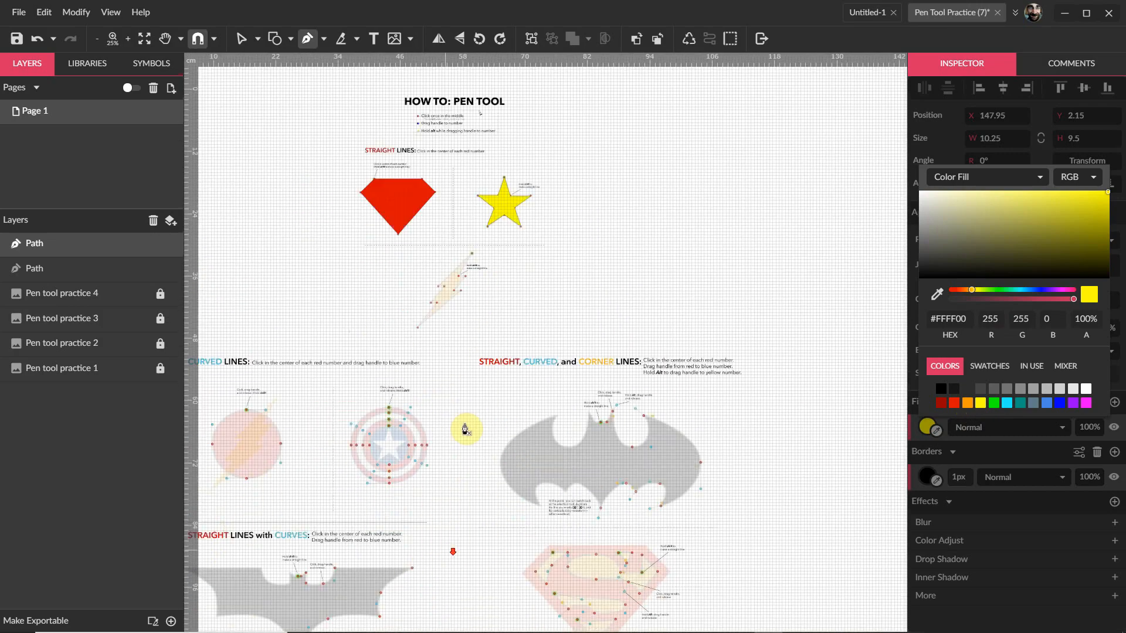
scroll(465, 430, "up", 3)
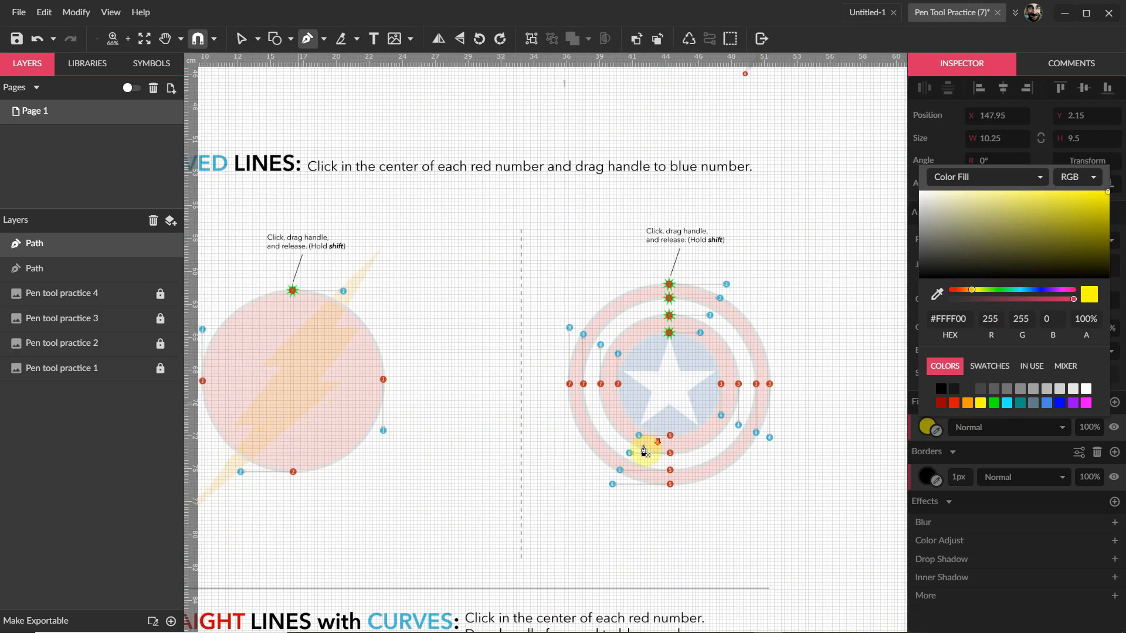
scroll(583, 429, "down", 3)
scroll(403, 364, "up", 4)
scroll(272, 289, "up", 2)
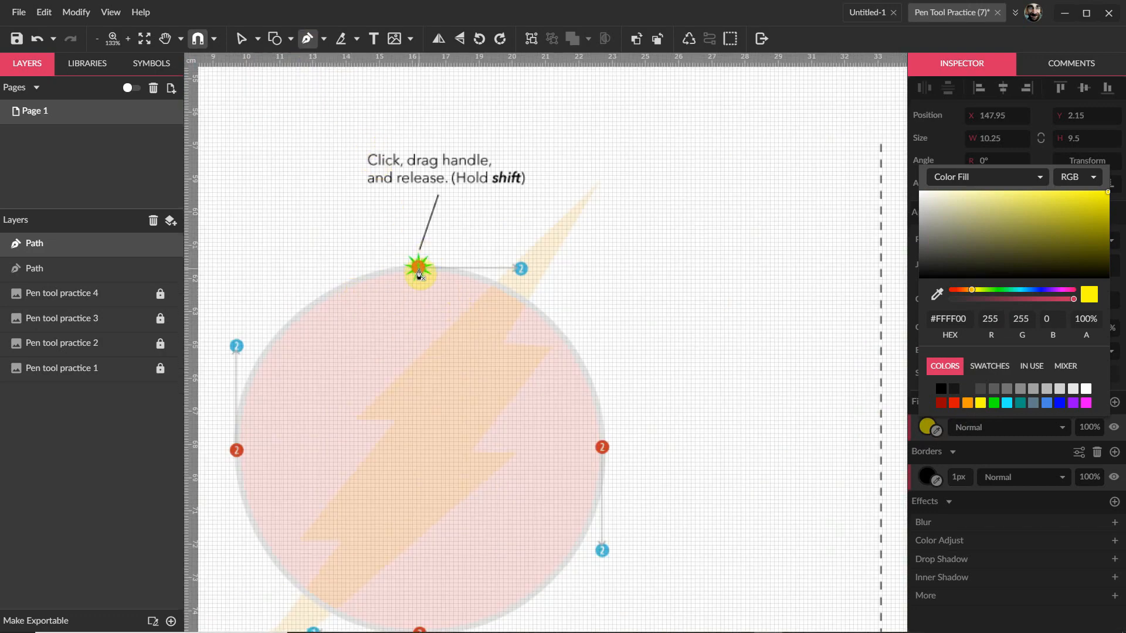
left_click(418, 272)
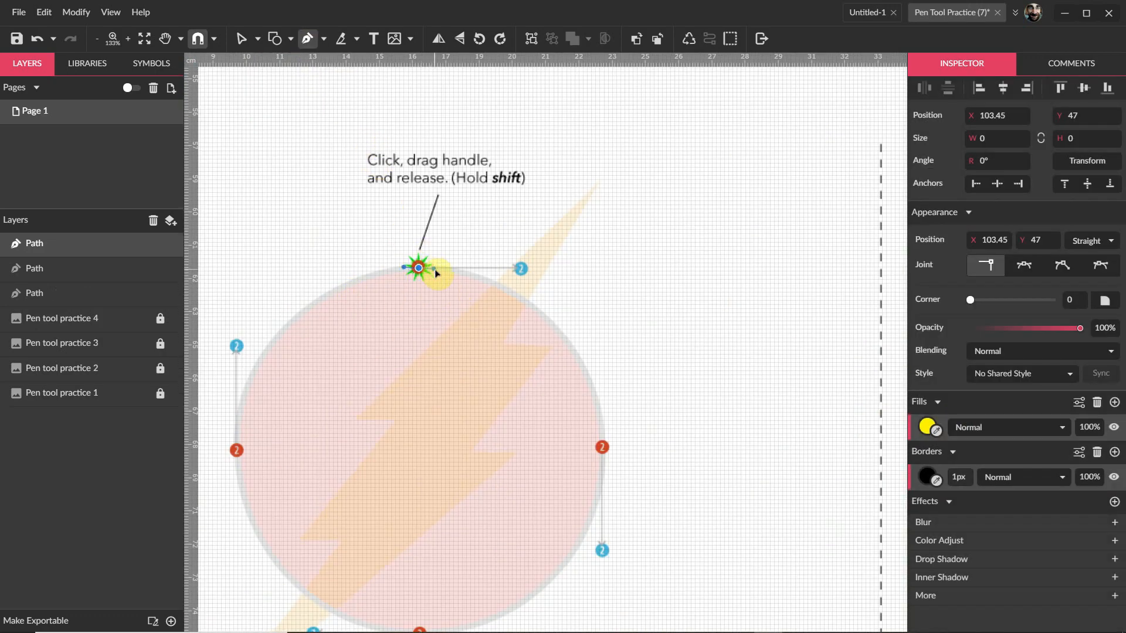
left_click_drag(435, 269, 427, 311)
left_click_drag(434, 245, 497, 268)
mouse_move(522, 269)
left_mouse_down()
mouse_move(427, 159)
mouse_move(397, 171)
mouse_move(473, 167)
mouse_move(404, 180)
mouse_move(469, 181)
mouse_move(496, 212)
mouse_move(476, 232)
mouse_move(480, 220)
mouse_move(499, 251)
mouse_move(481, 181)
mouse_move(364, 314)
mouse_move(522, 270)
left_mouse_up()
left_click_drag(522, 269, 522, 269)
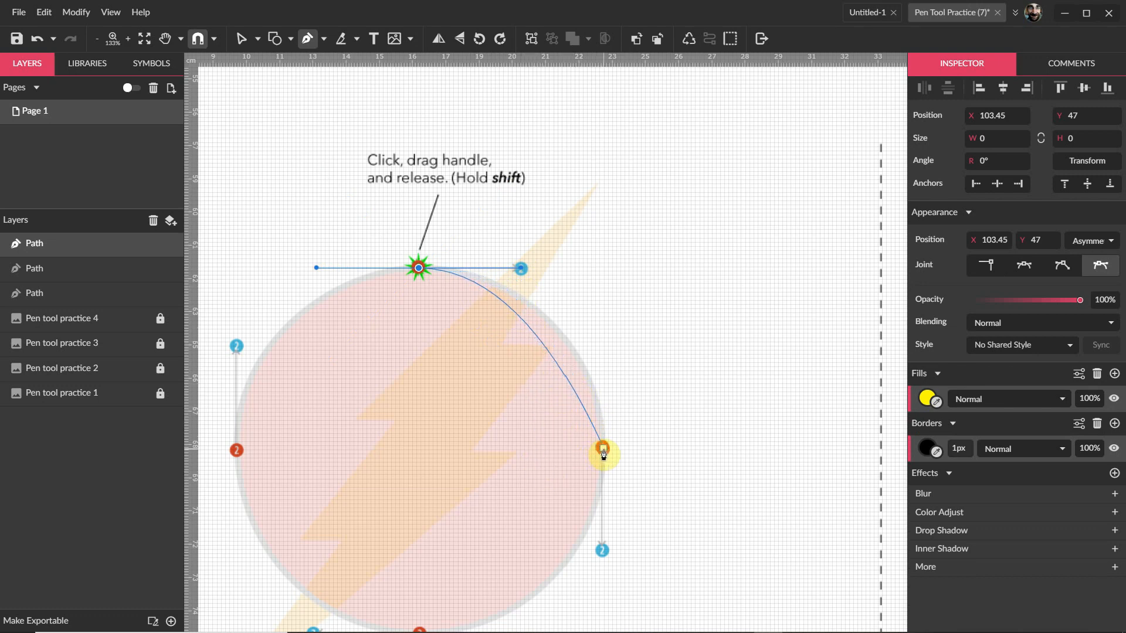
Add the circle's right-side curve point with its handle extended straight down to the blue number, and hide the path's fill.
left_click_drag(603, 451, 602, 550)
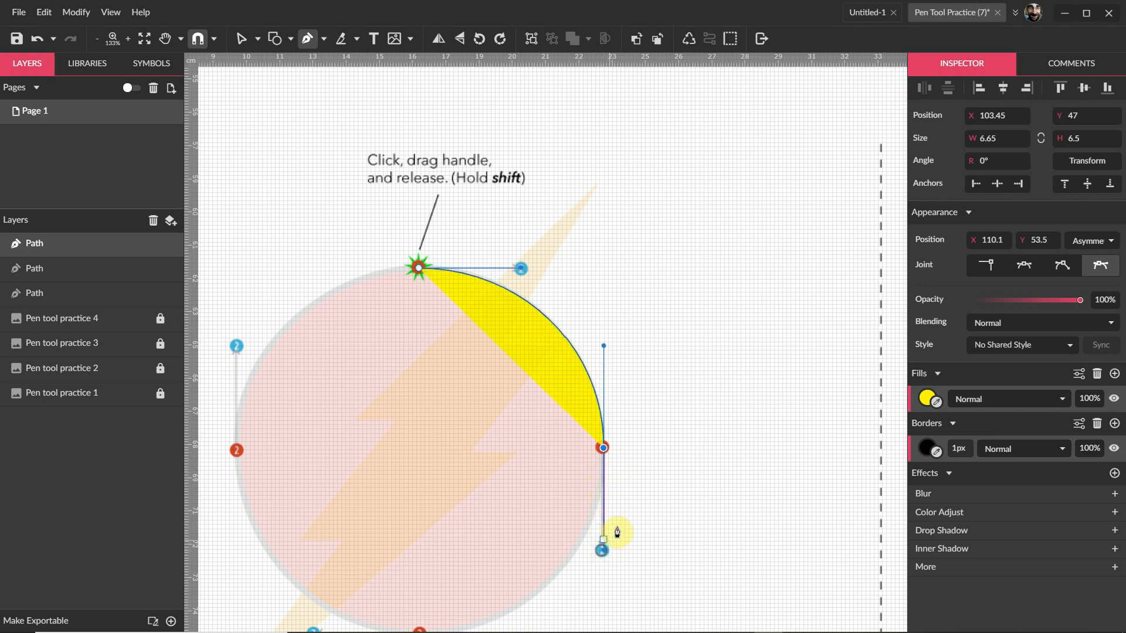
scroll(598, 516, "down", 5)
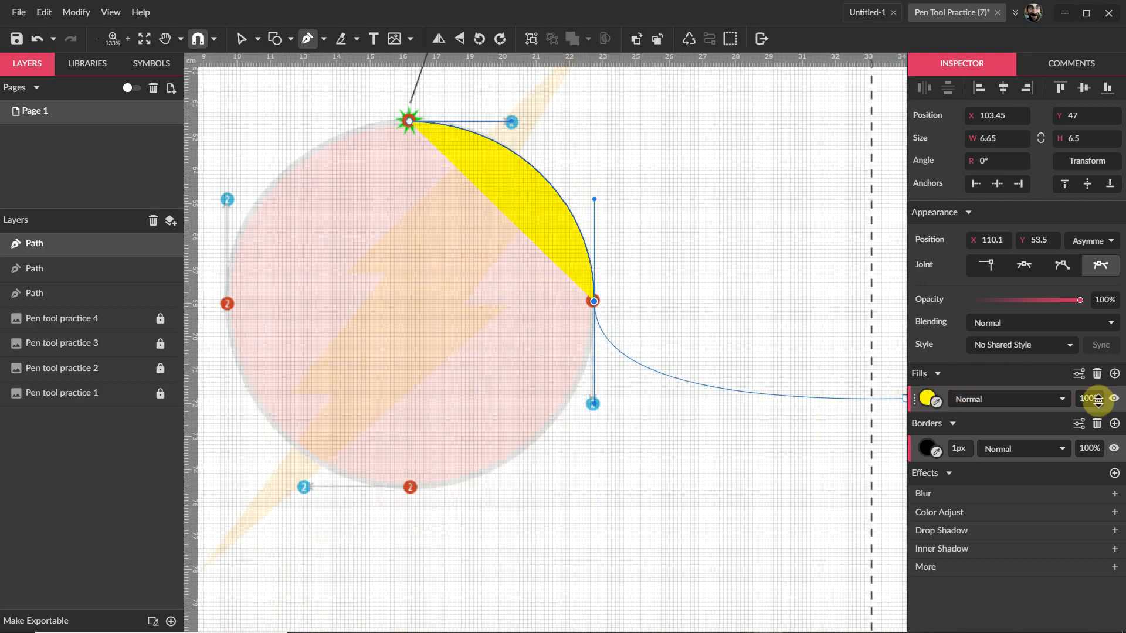
left_click(1114, 398)
Trace the circle's bottom and left curve points, close the path at its top starting point, and hide the fill.
scroll(538, 469, "down", 1)
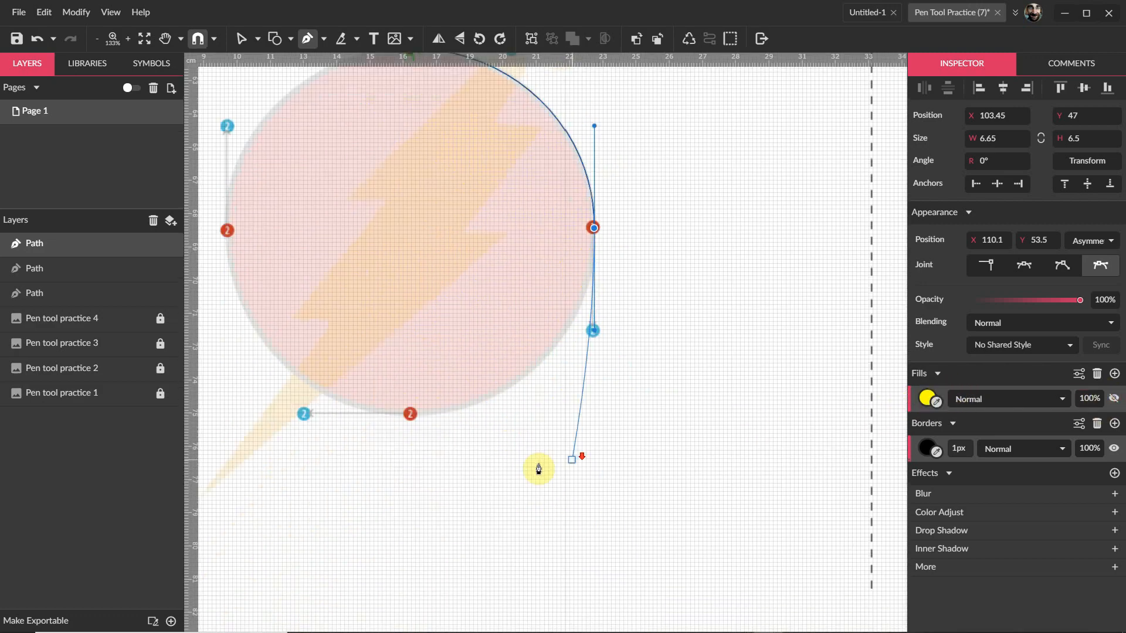
scroll(565, 460, "down", 2)
scroll(406, 414, "up", 1)
scroll(406, 414, "up", 2)
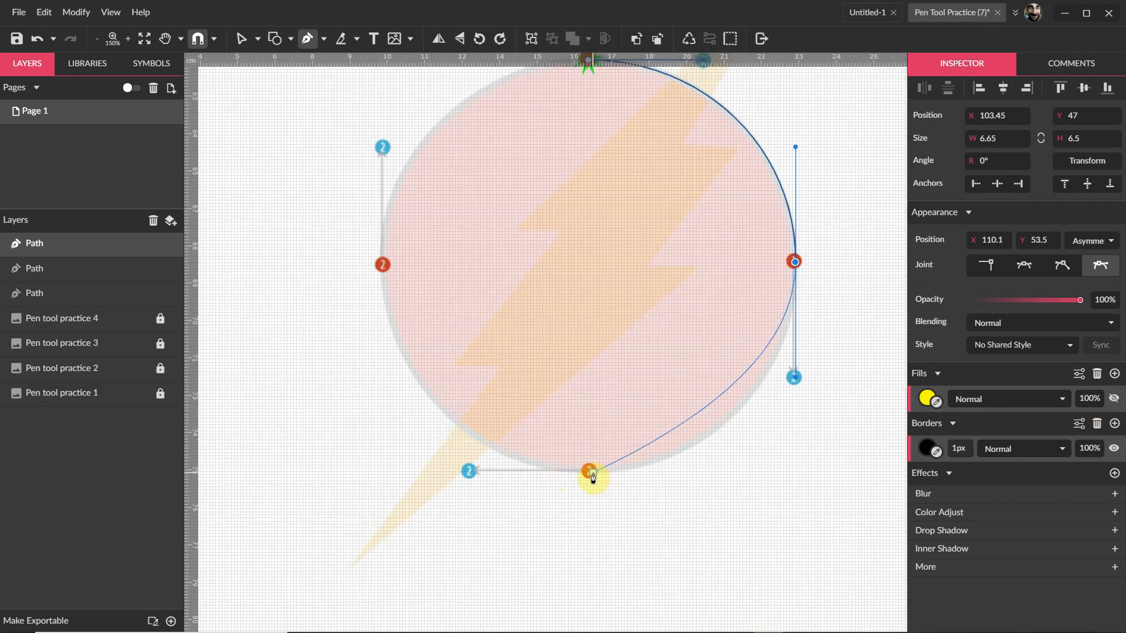
left_click_drag(590, 472, 468, 471)
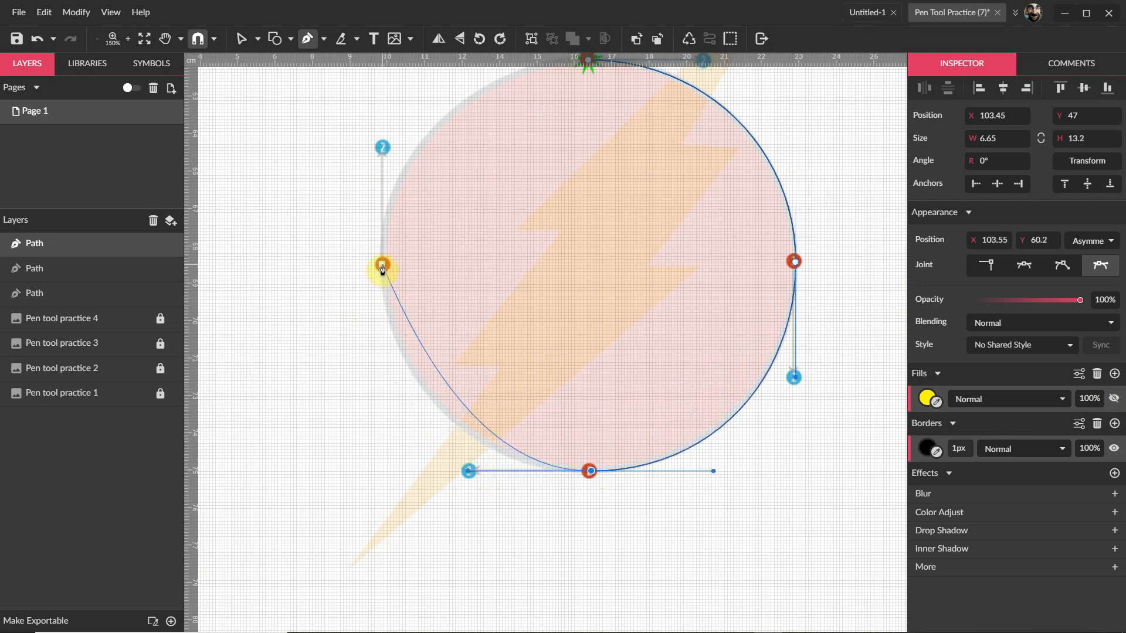
left_click_drag(381, 265, 382, 151)
scroll(380, 188, "up", 5)
scroll(380, 188, "up", 2)
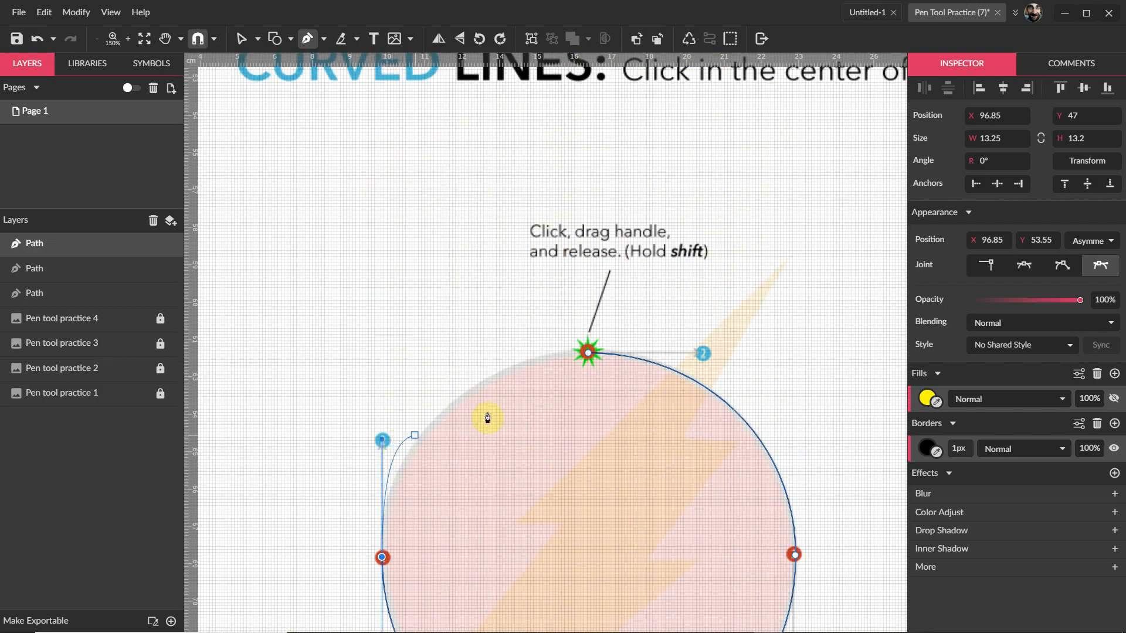
left_click_drag(588, 354, 703, 354)
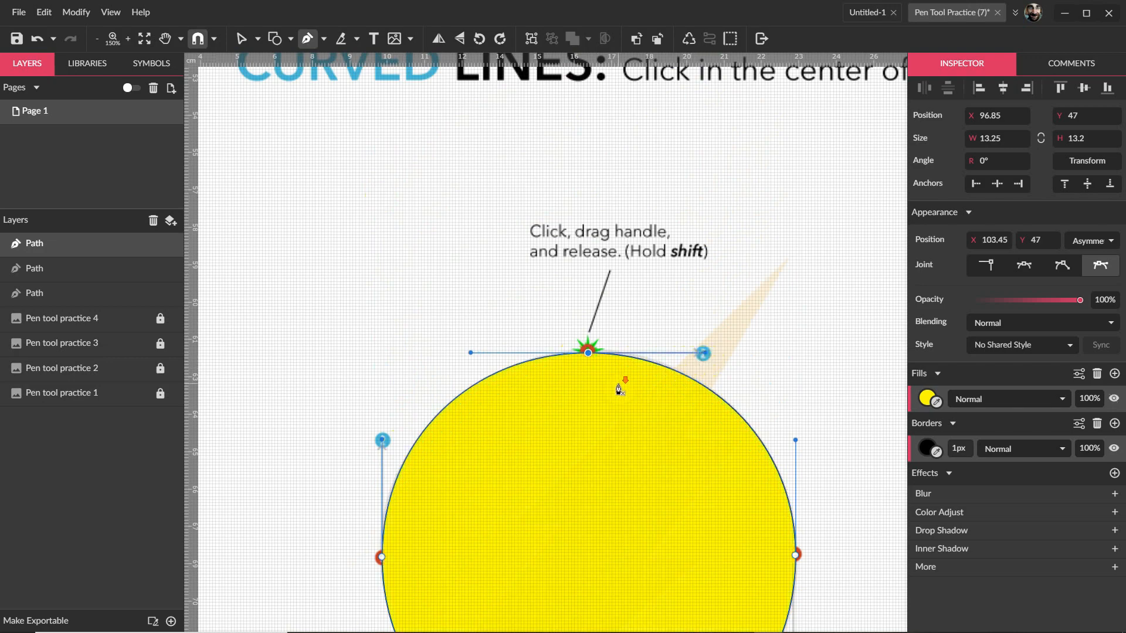
scroll(619, 388, "down", 5)
left_click(1114, 398)
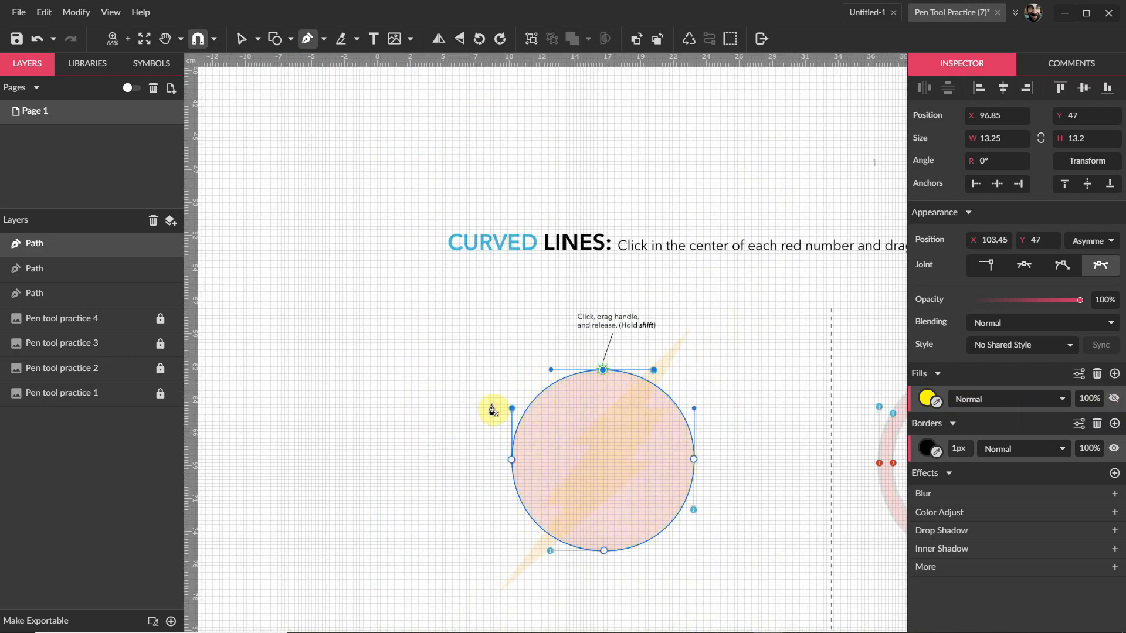
Examine the remaining curved-line exercise and the straight-lines-with-curves bat exercise on the practice sheet.
scroll(492, 409, "down", 3)
scroll(602, 447, "up", 1)
scroll(540, 427, "up", 3)
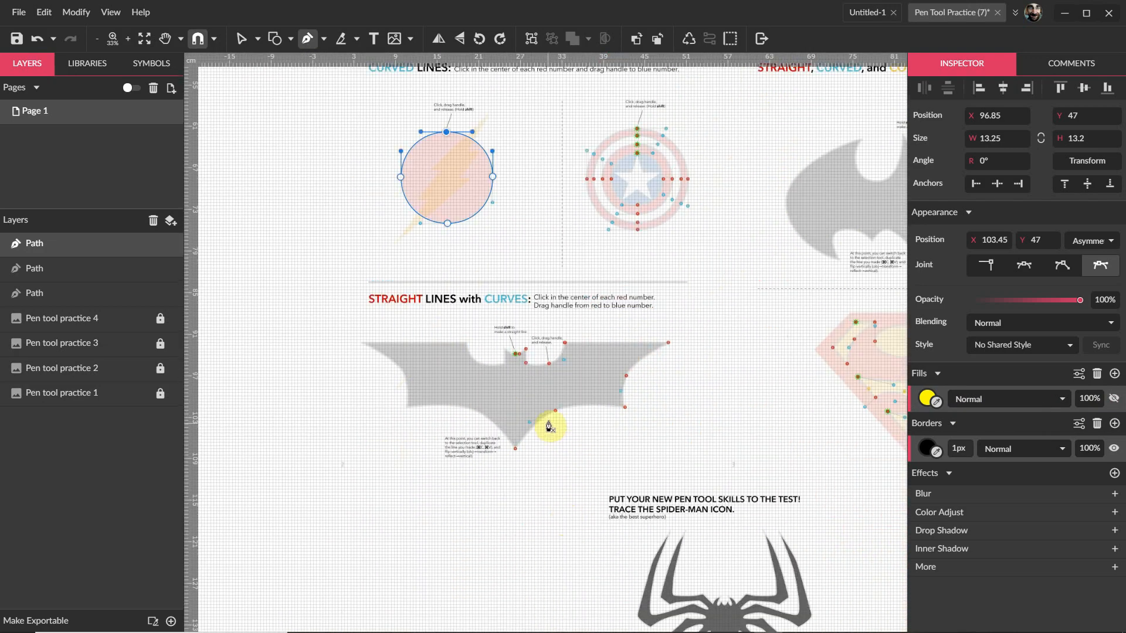
scroll(502, 352, "down", 1)
scroll(503, 277, "up", 1)
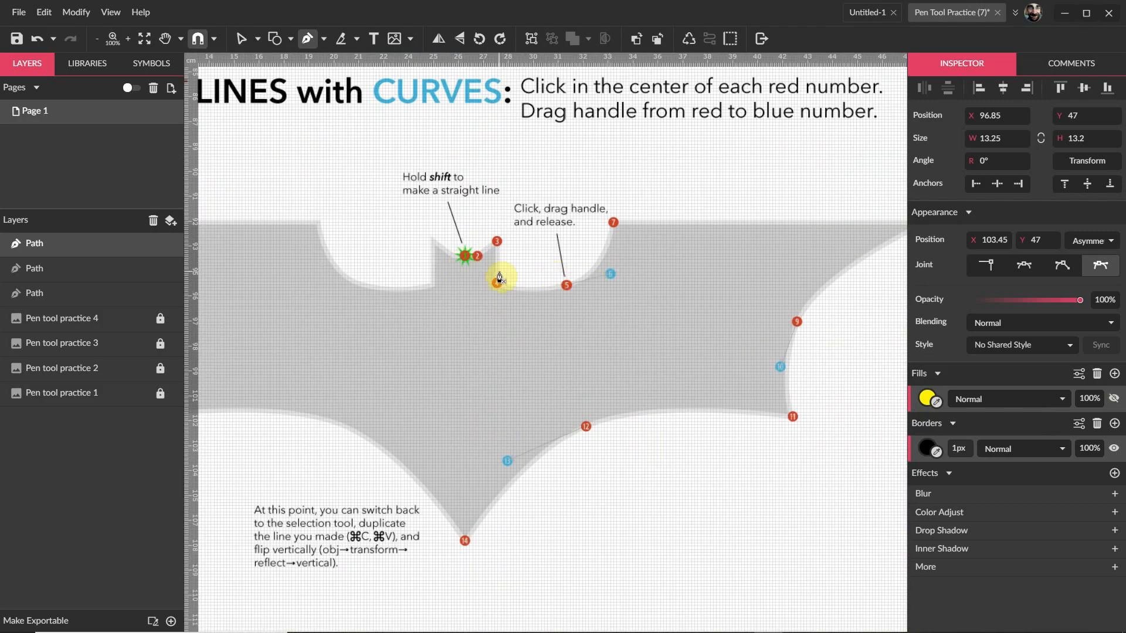
scroll(499, 275, "down", 2)
scroll(555, 333, "up", 1)
scroll(555, 332, "down", 2)
scroll(440, 125, "up", 4)
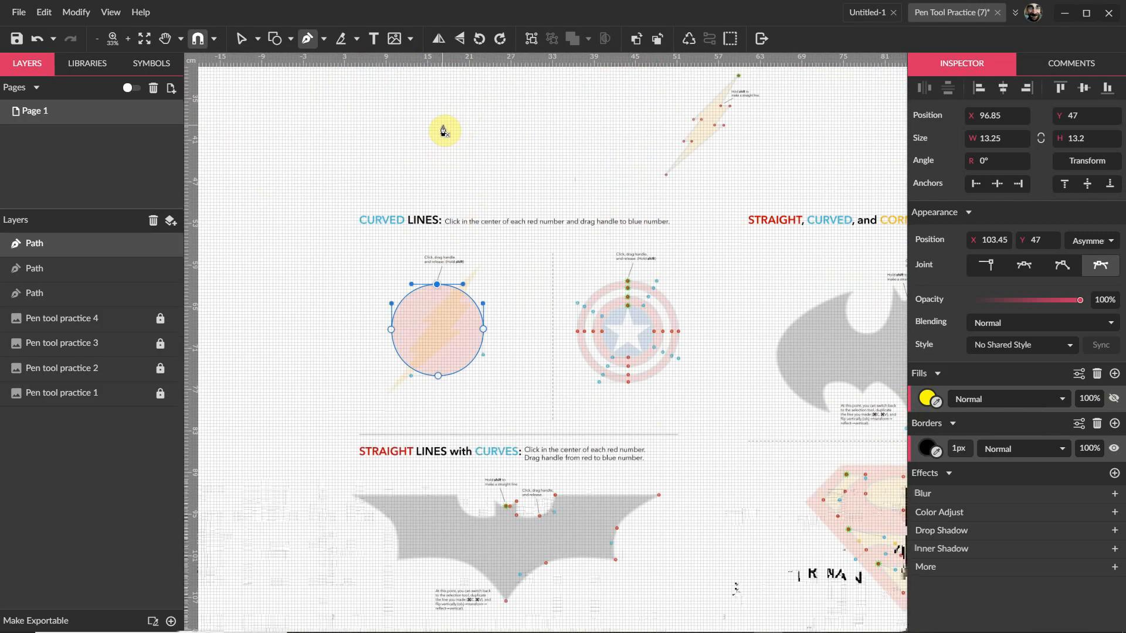
scroll(440, 472, "up", 3)
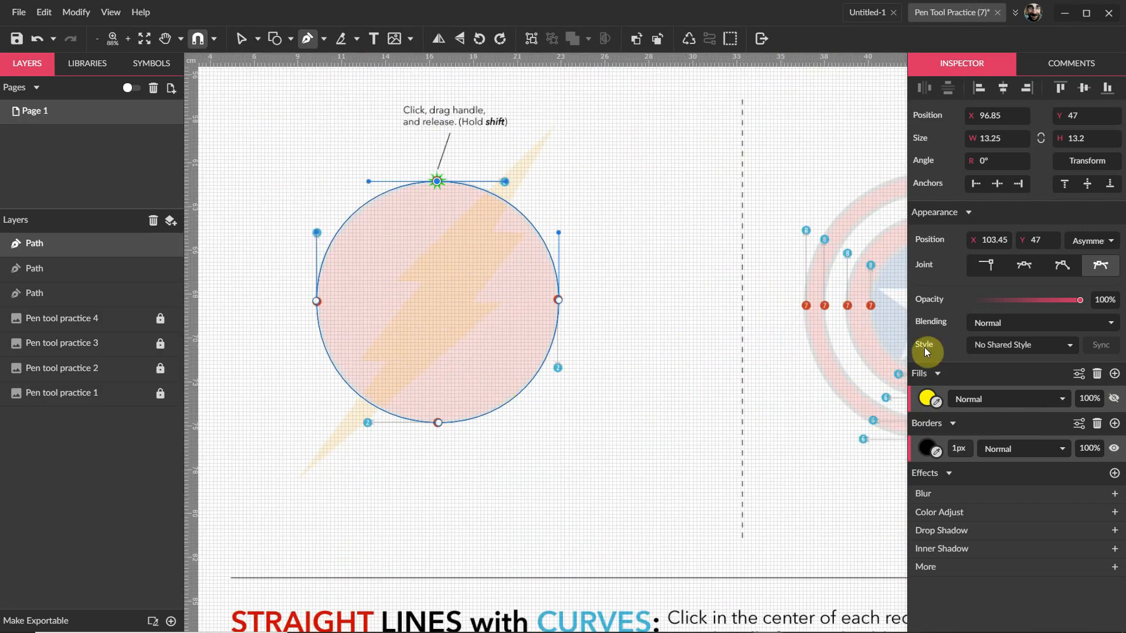
Fill the closed circle with the softer red #D03636.
left_click(926, 403)
left_click(950, 382)
left_click_drag(1074, 176, 1050, 184)
Examine the straight-lines-with-curves bat and the instructions for the straight, curved and corner lines exercise.
scroll(581, 388, "down", 5)
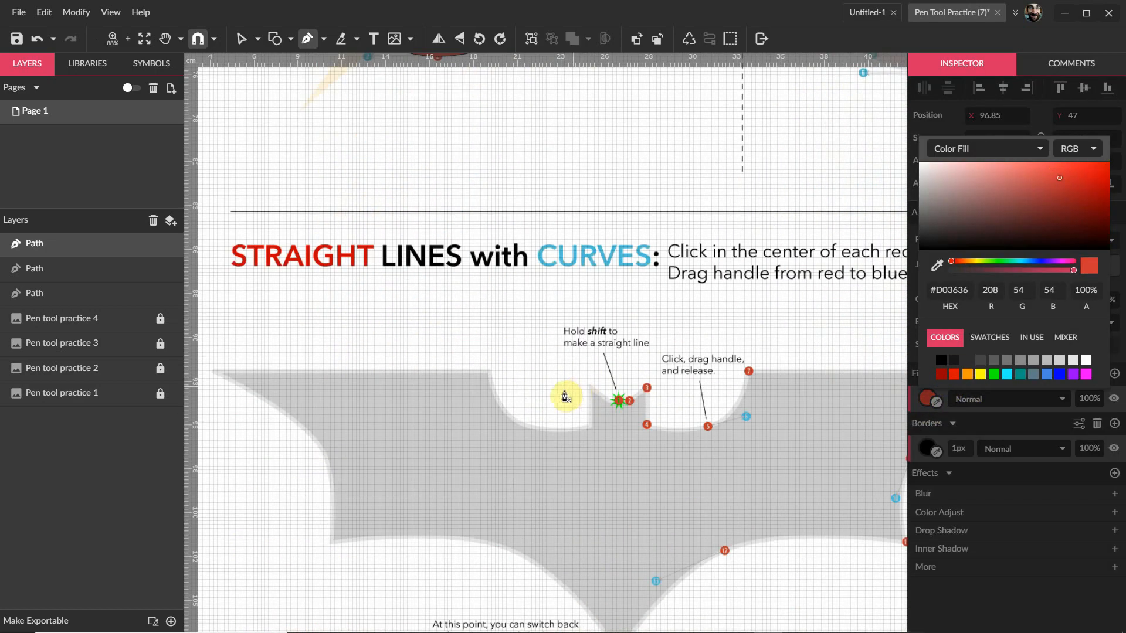
scroll(615, 405, "down", 3)
scroll(769, 416, "up", 3)
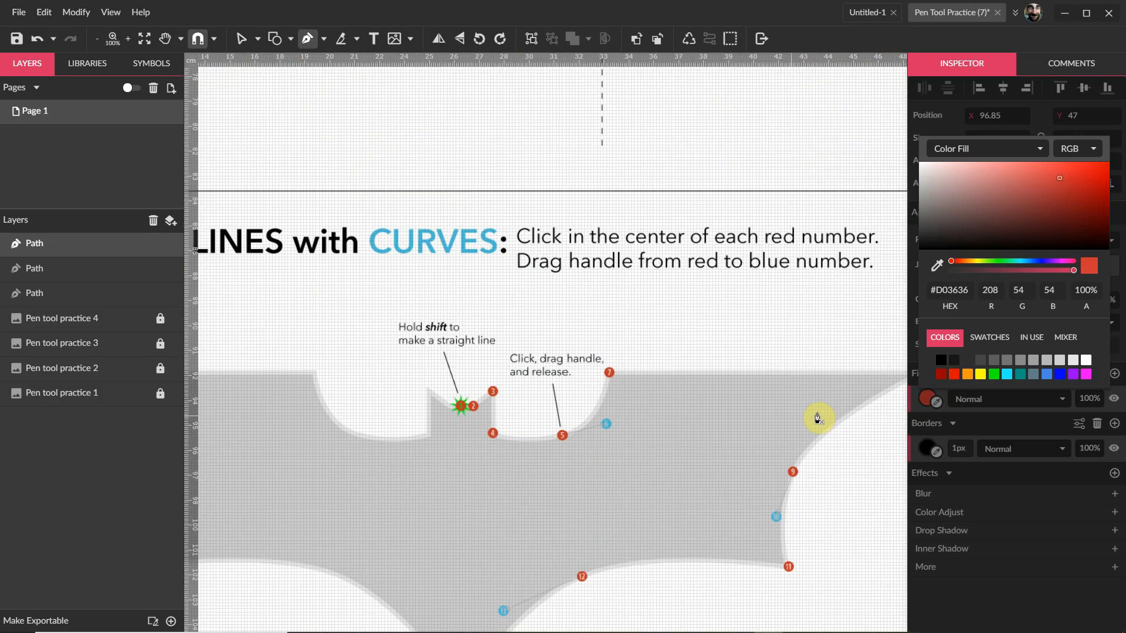
scroll(767, 221, "down", 2)
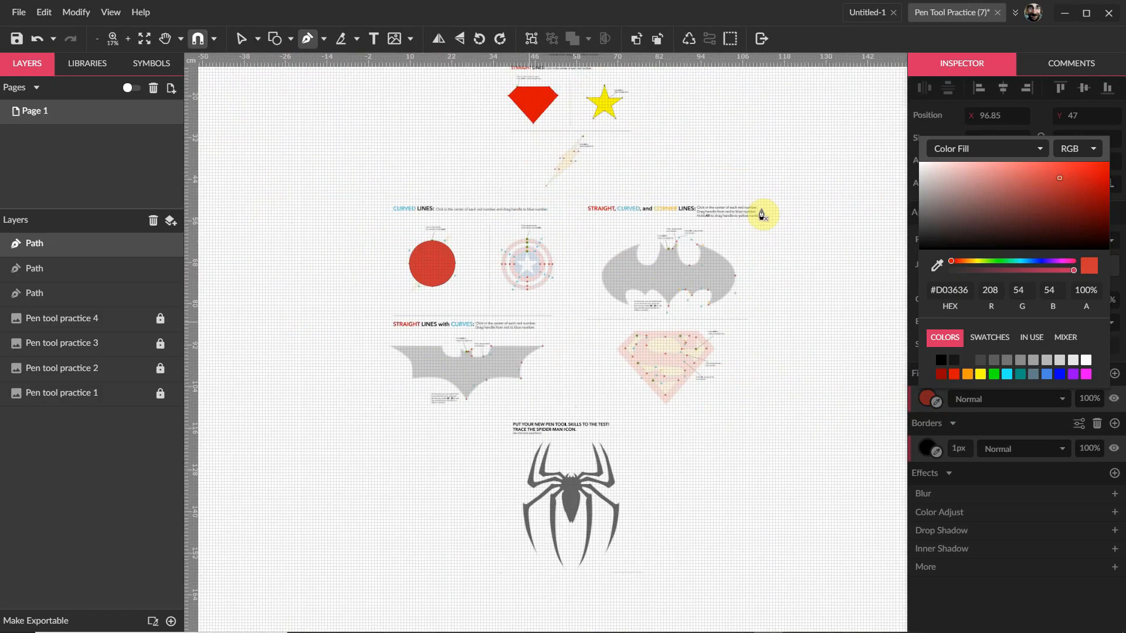
scroll(711, 259, "up", 8)
scroll(575, 197, "down", 5)
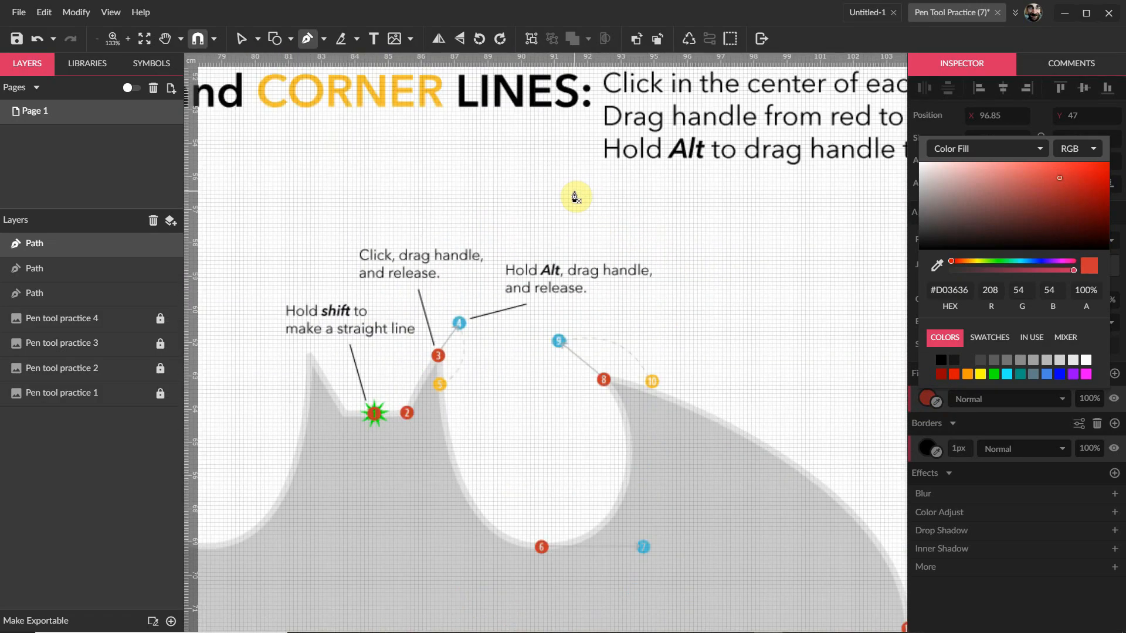
scroll(237, 238, "down", 2)
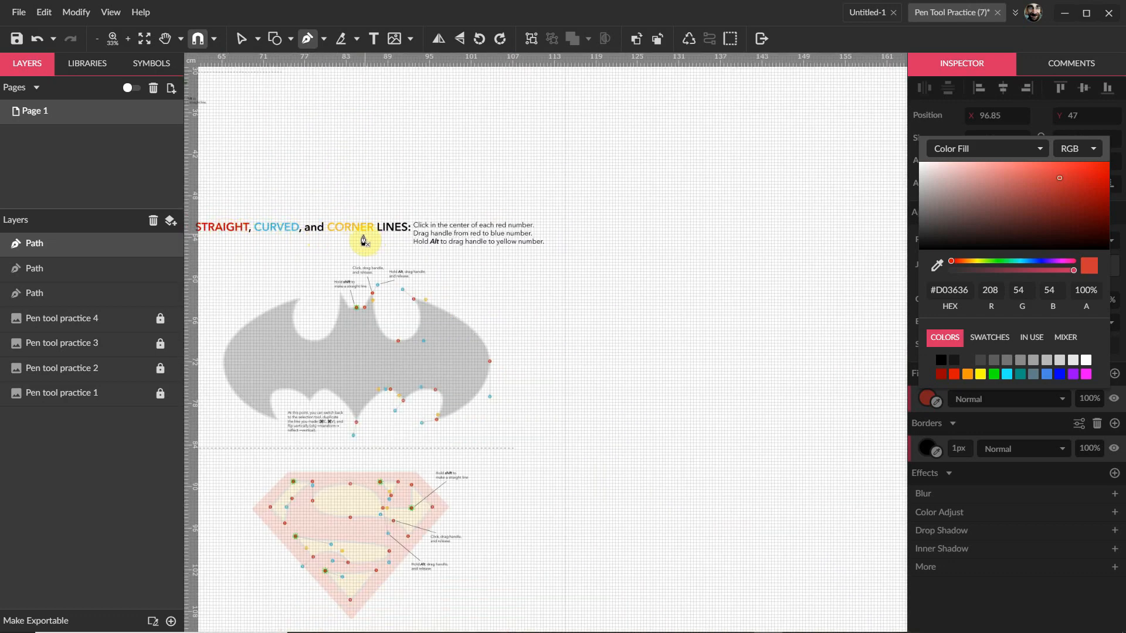
Start a Pen tool path at point 1 of the corner-lines bat and add a straight horizontal segment to point 2.
scroll(379, 237, "up", 3)
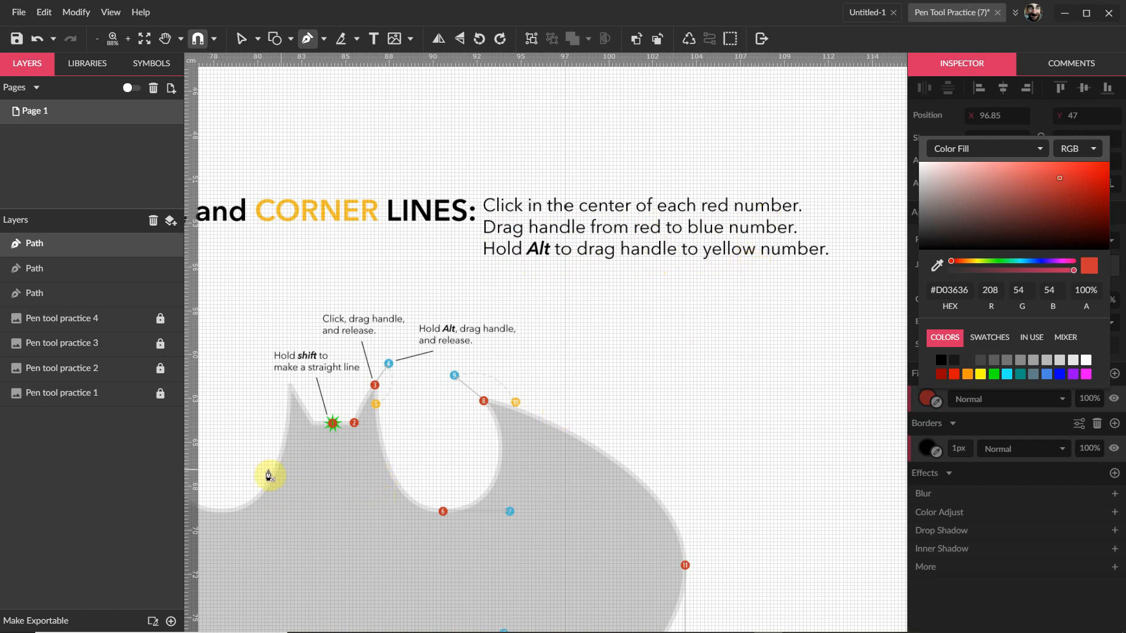
scroll(269, 473, "up", 5)
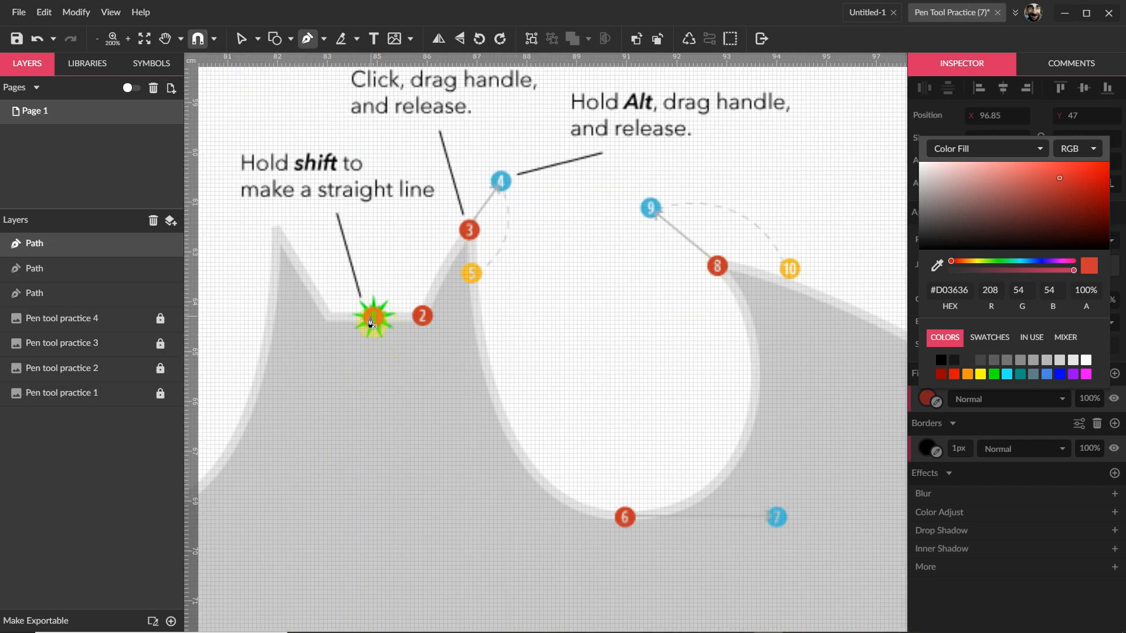
left_click(373, 317)
left_click(422, 318)
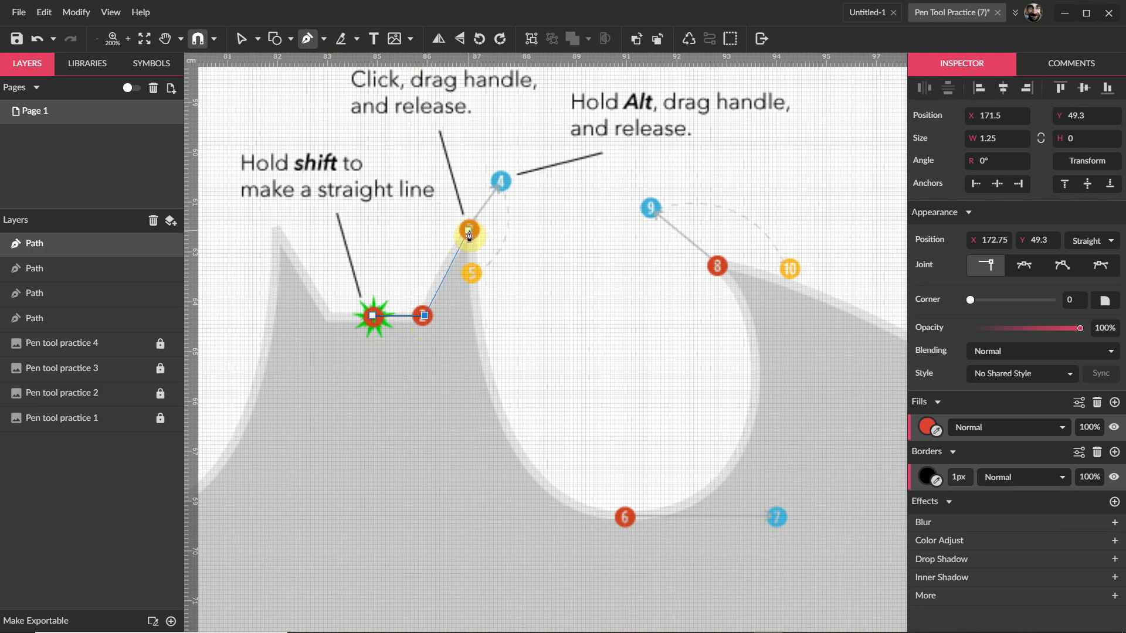
scroll(458, 247, "up", 3)
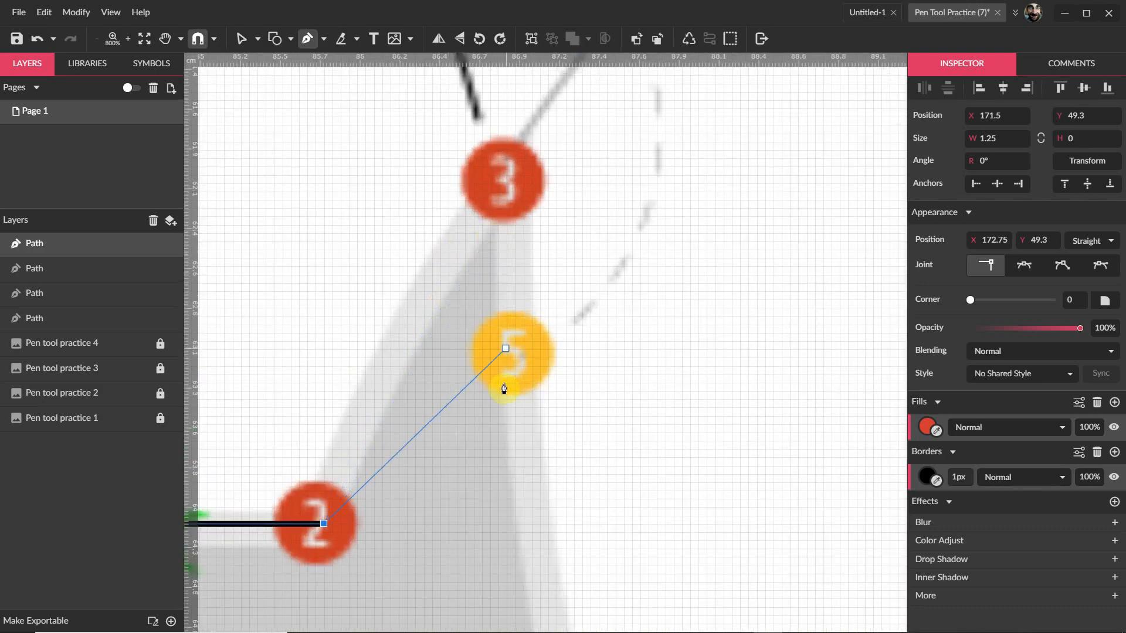
scroll(489, 235, "down", 3)
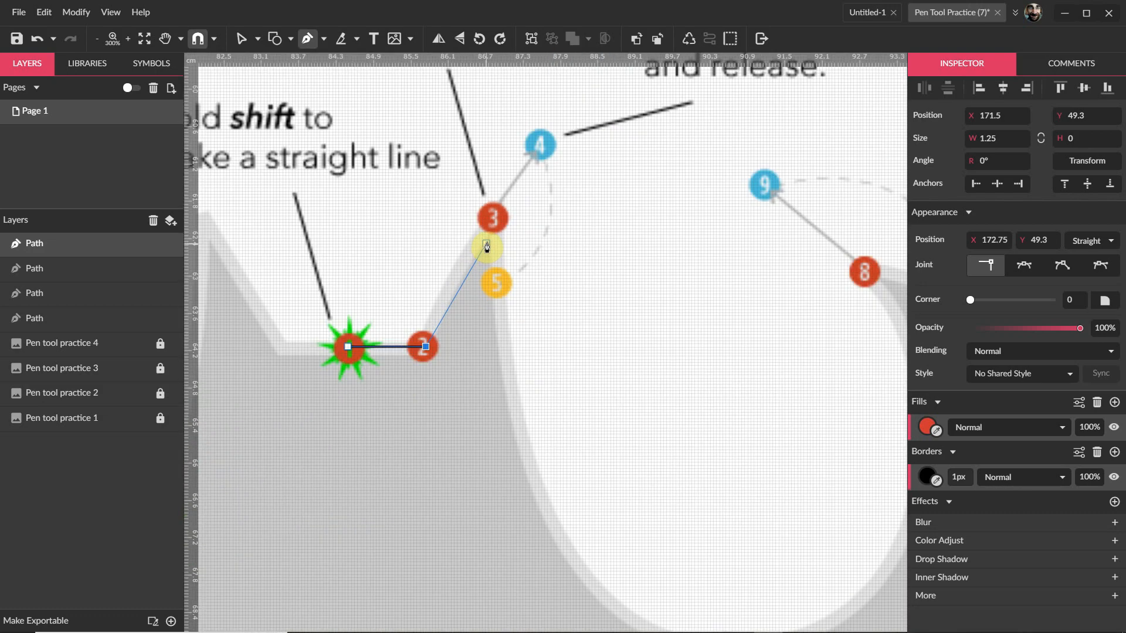
scroll(487, 246, "down", 1)
left_click_drag(485, 226, 521, 178)
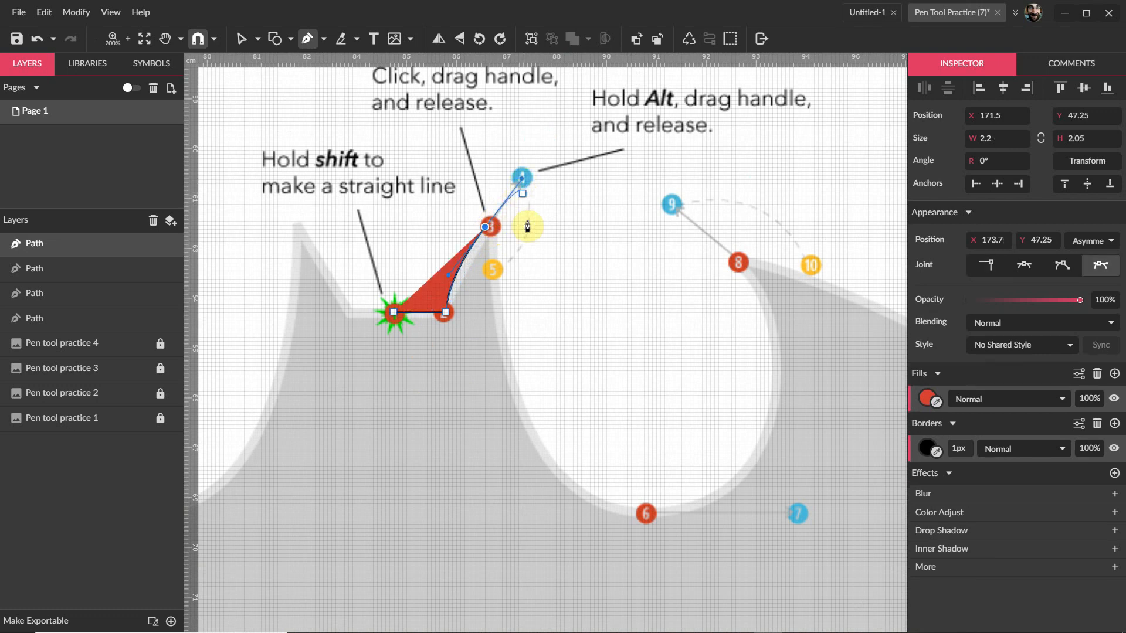
left_click(1118, 401)
left_click_drag(646, 514, 796, 515)
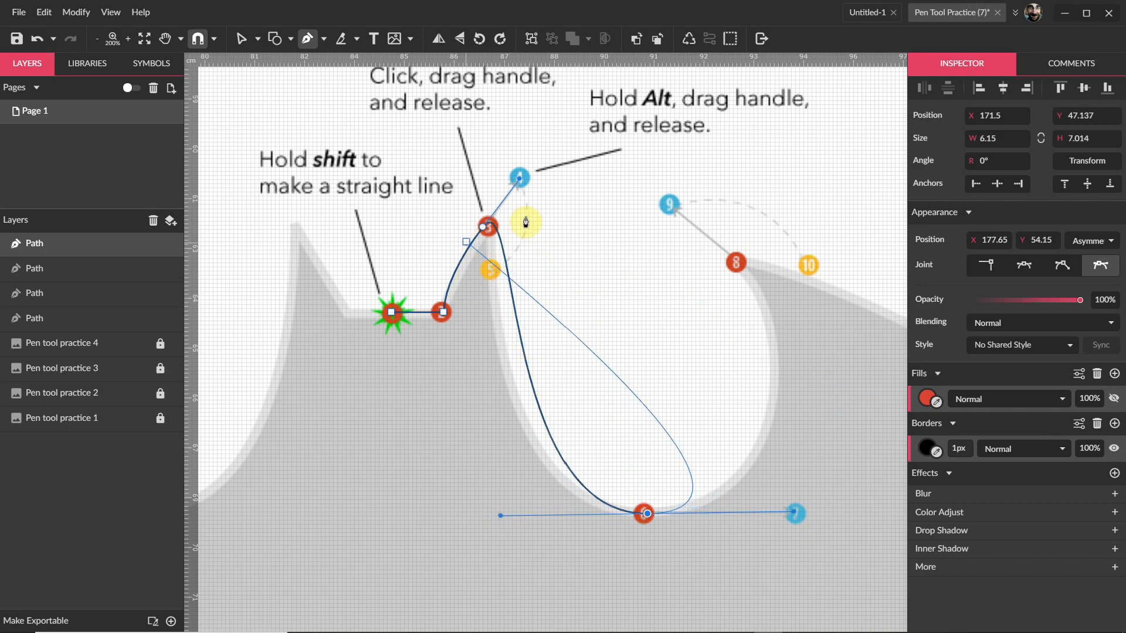
scroll(459, 238, "up", 3)
scroll(459, 238, "up", 3)
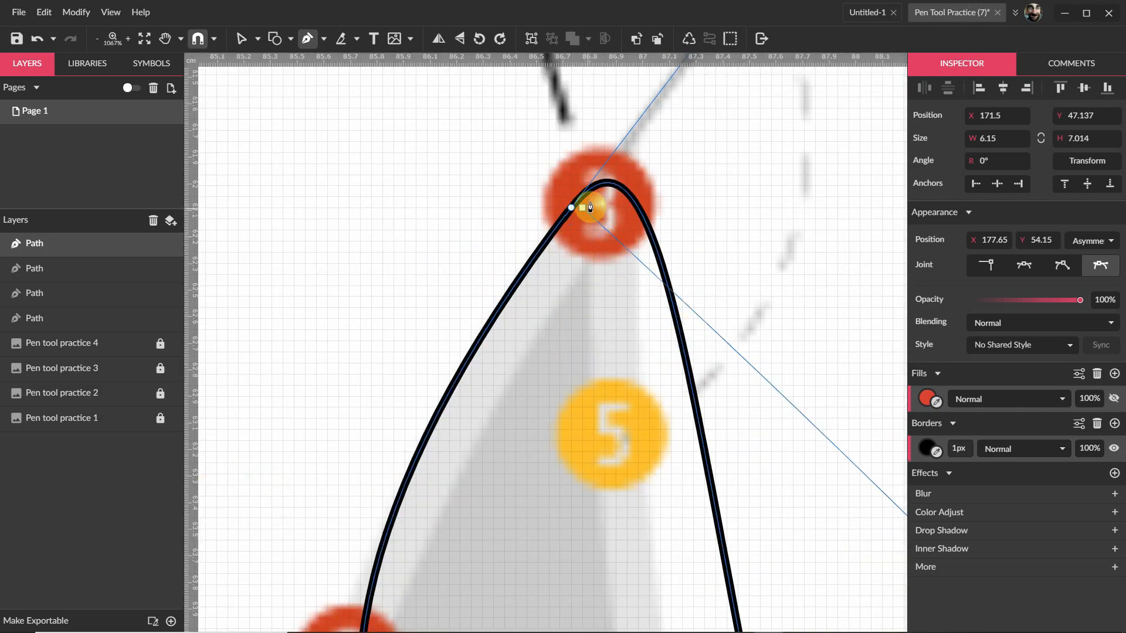
scroll(642, 263, "down", 3)
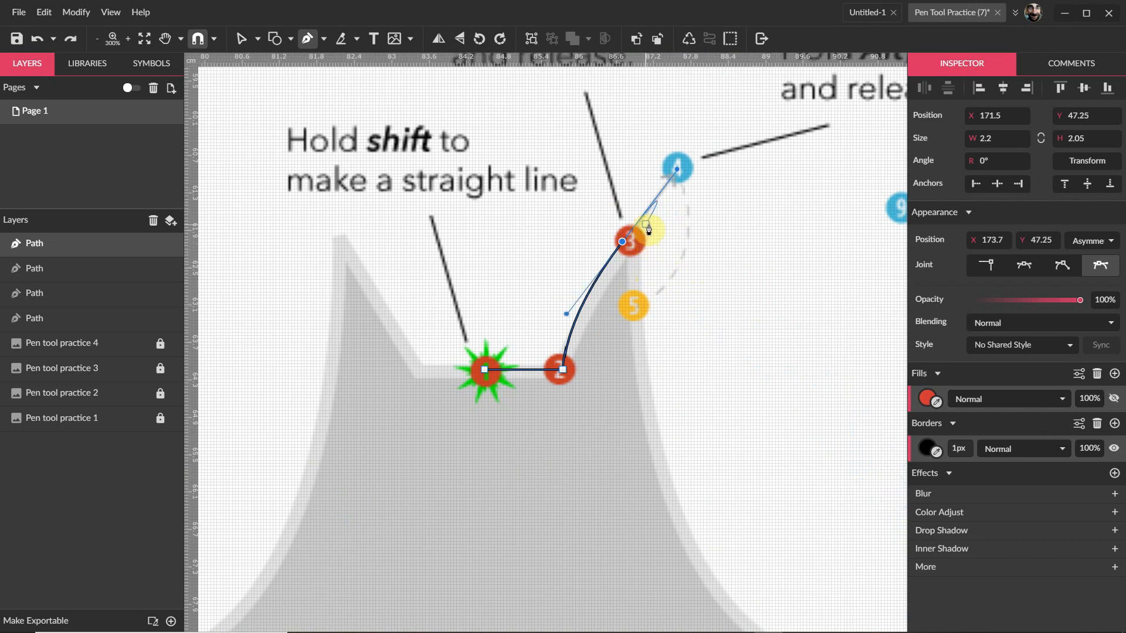
key("f")
key("ctrl+z")
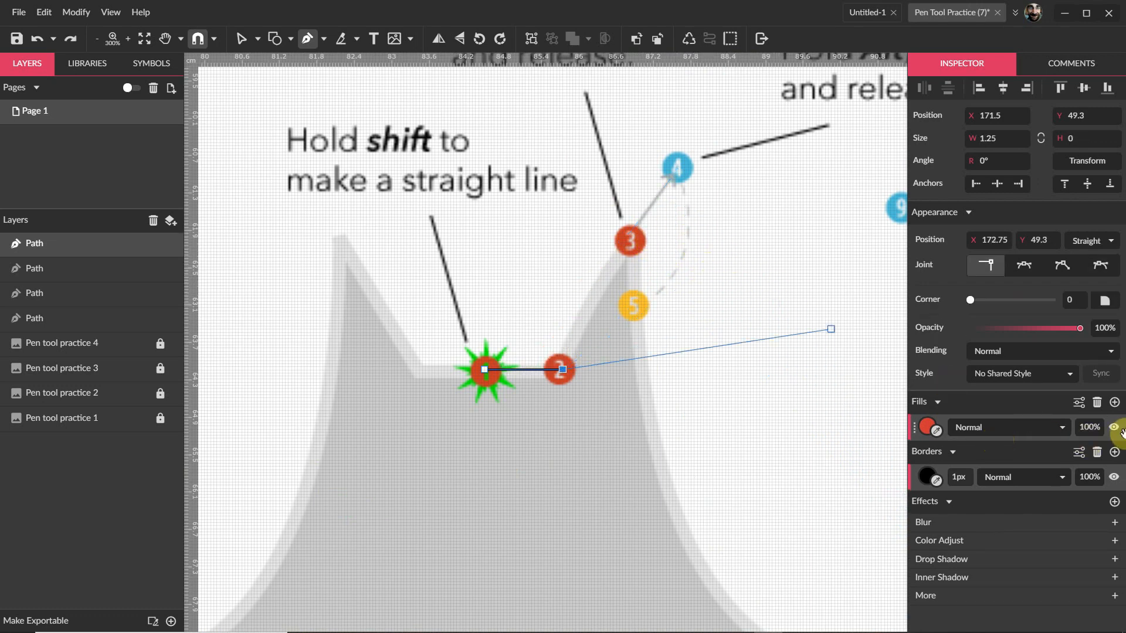
Hide the bat path's fill and add a curved corner point at 3, pulling its handle to 4 and bending it separately to 5.
left_click(1114, 427)
scroll(713, 256, "up", 1)
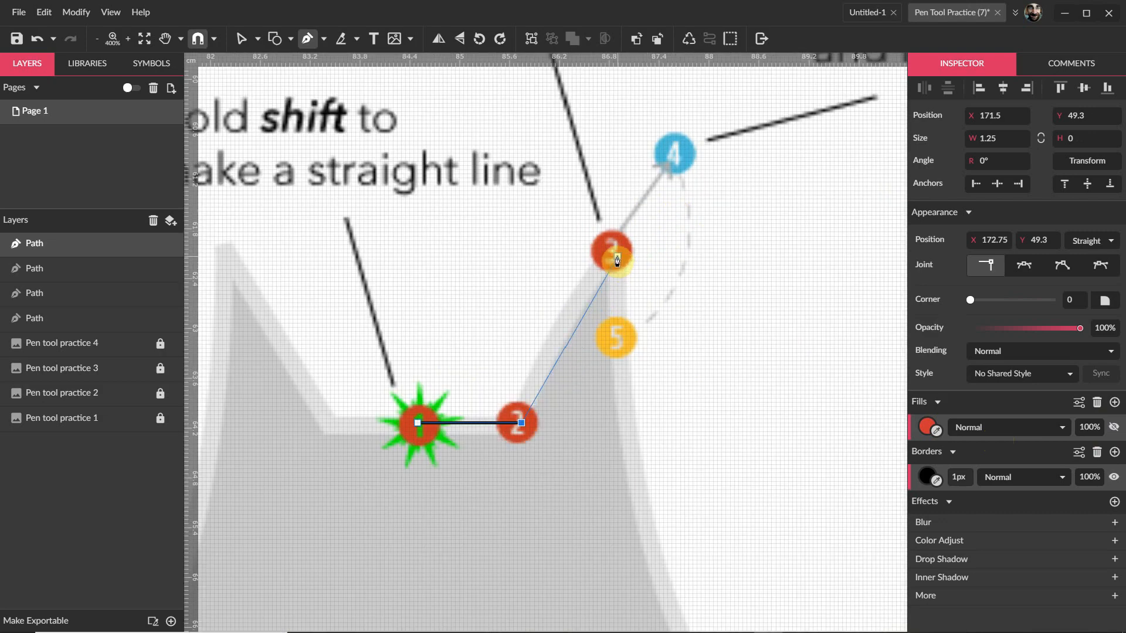
mouse_move(610, 252)
left_mouse_down()
mouse_move(668, 186)
mouse_move(676, 158)
left_mouse_up()
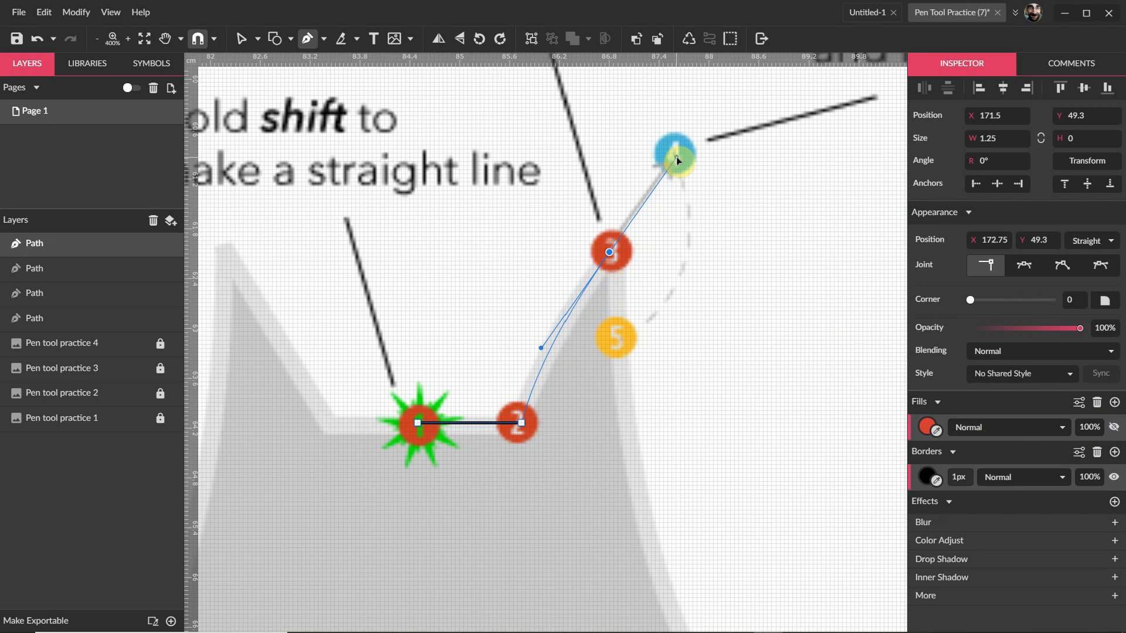
left_click_drag(676, 157, 695, 215)
mouse_move(617, 341)
left_mouse_down()
mouse_move(681, 262)
mouse_move(677, 152)
mouse_move(663, 168)
mouse_move(674, 156)
left_mouse_up()
key("alt")
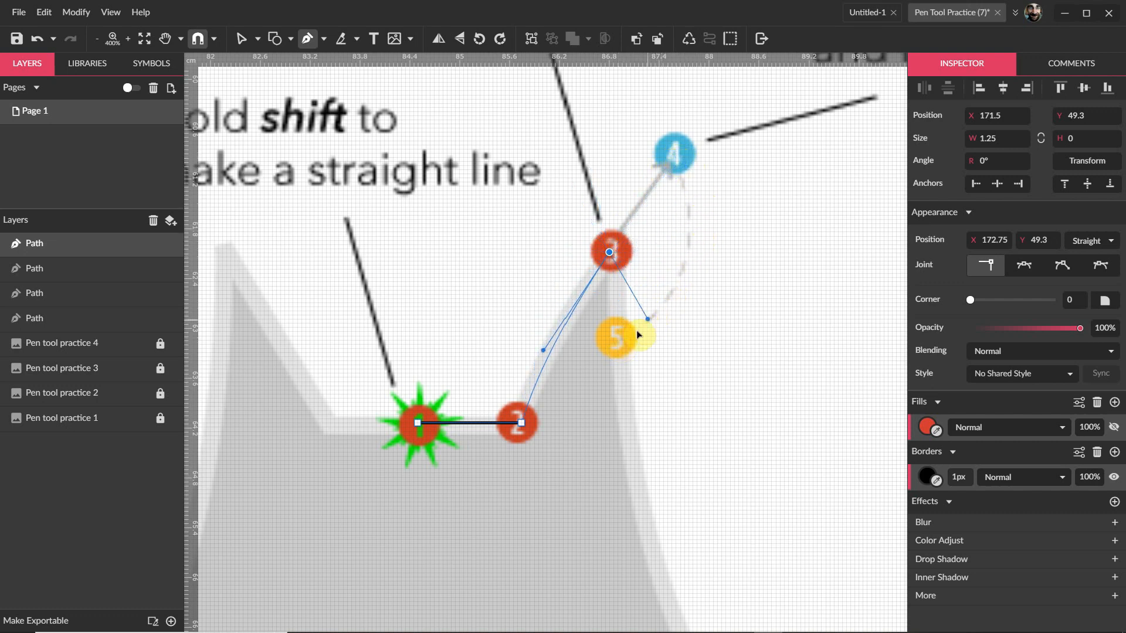
left_click(618, 341)
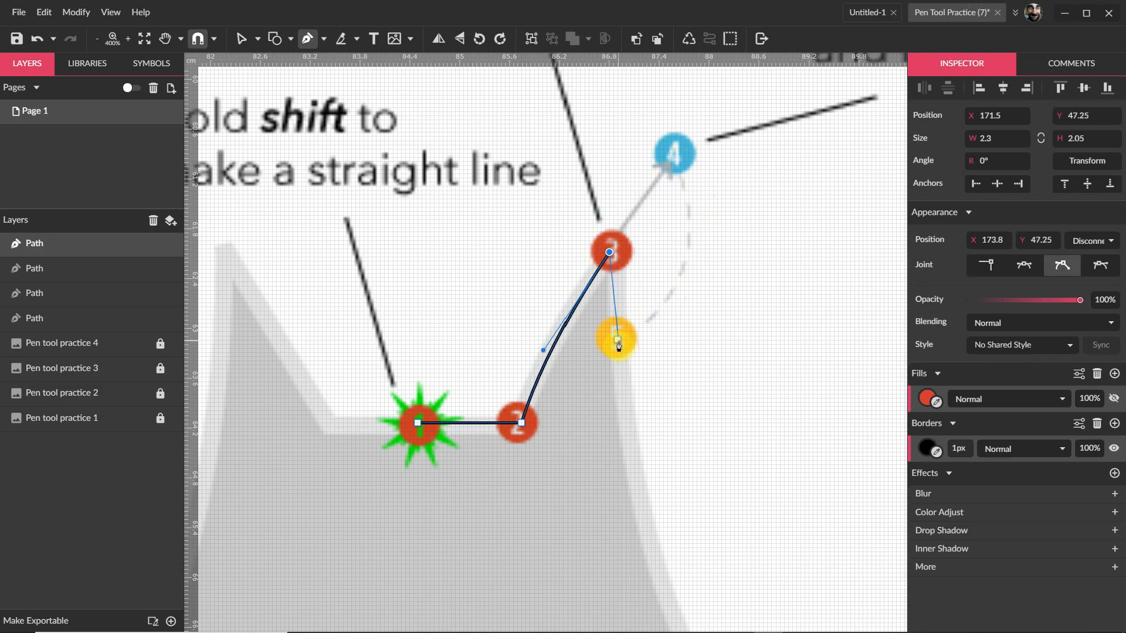
Continue the bat outline with a curved point at 6, extending its handle horizontally to 7.
scroll(599, 348, "down", 3)
scroll(608, 299, "down", 2)
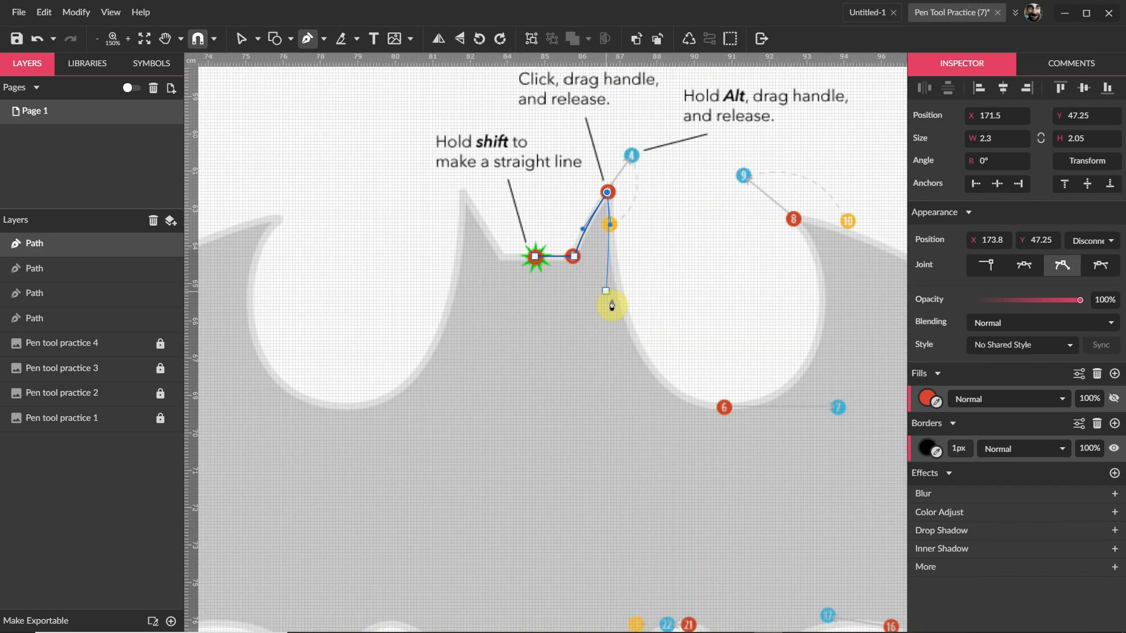
scroll(753, 387, "up", 2)
scroll(557, 368, "down", 2)
scroll(683, 384, "up", 3)
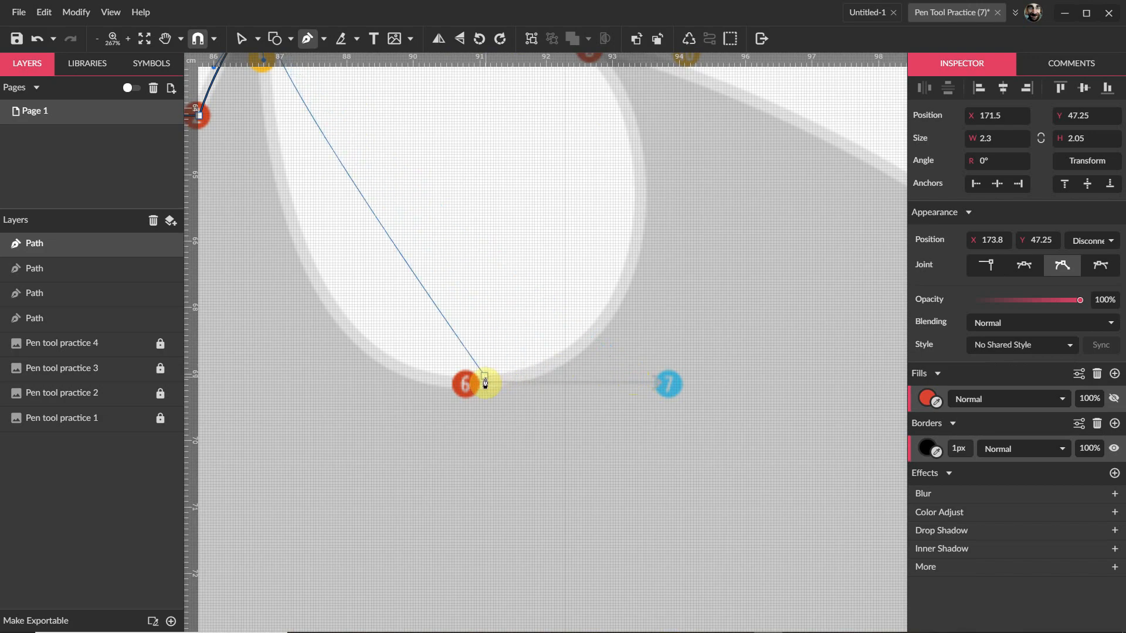
left_click_drag(466, 384, 668, 385)
Add a corner point at 8 with its handle pulled toward 9 and the outgoing handle bent separately to 10.
scroll(628, 387, "down", 3)
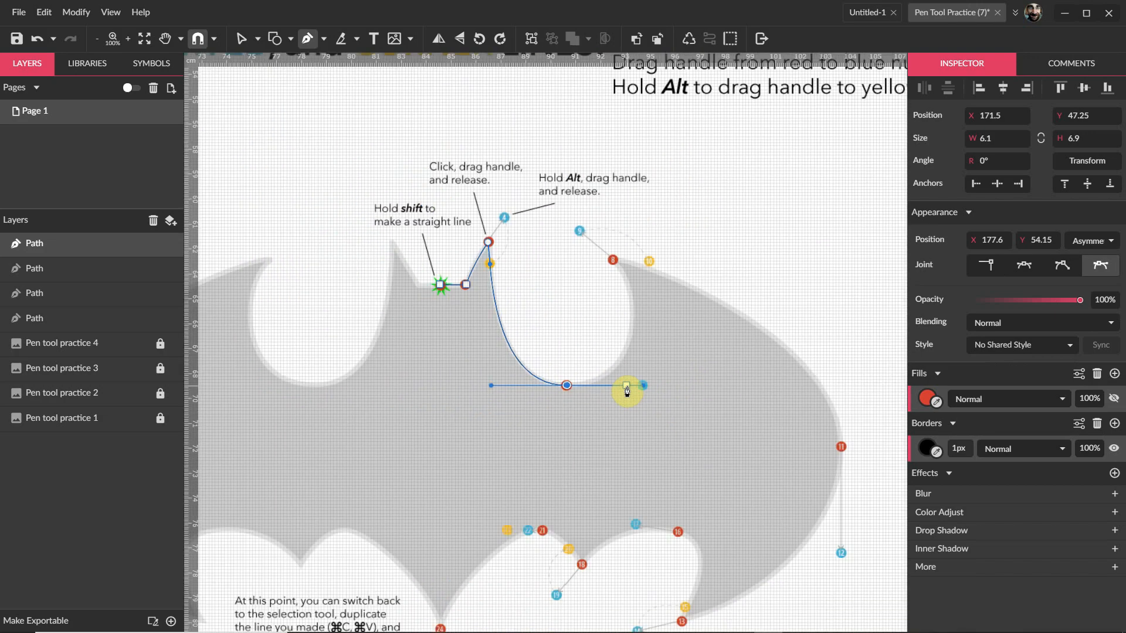
scroll(704, 302, "up", 2)
left_click(638, 347)
scroll(670, 351, "up", 2)
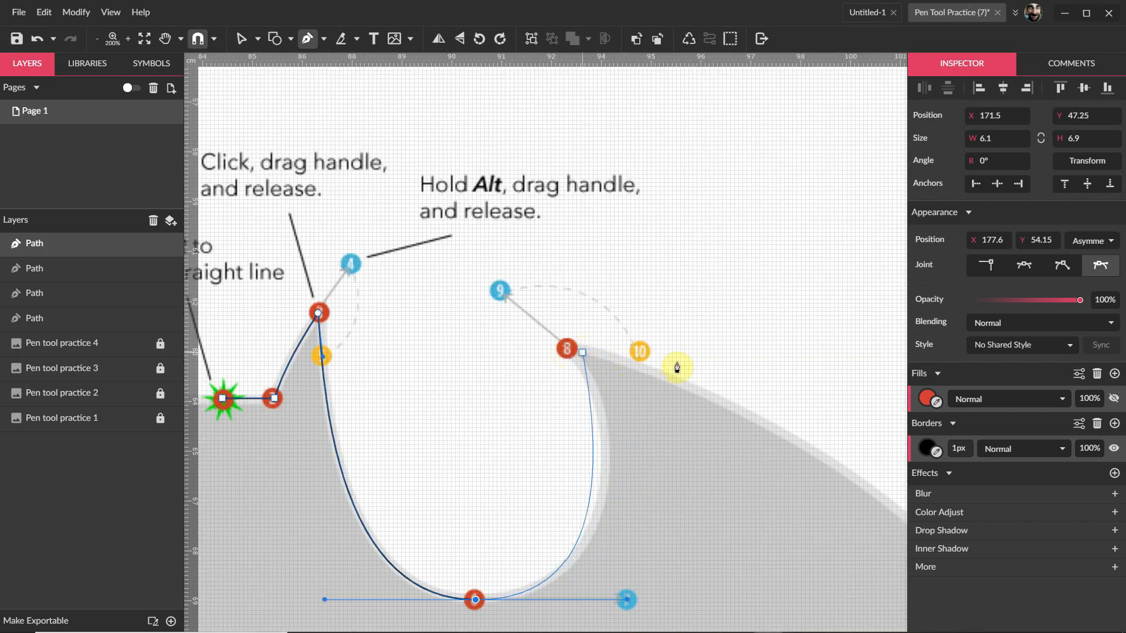
scroll(673, 364, "up", 2)
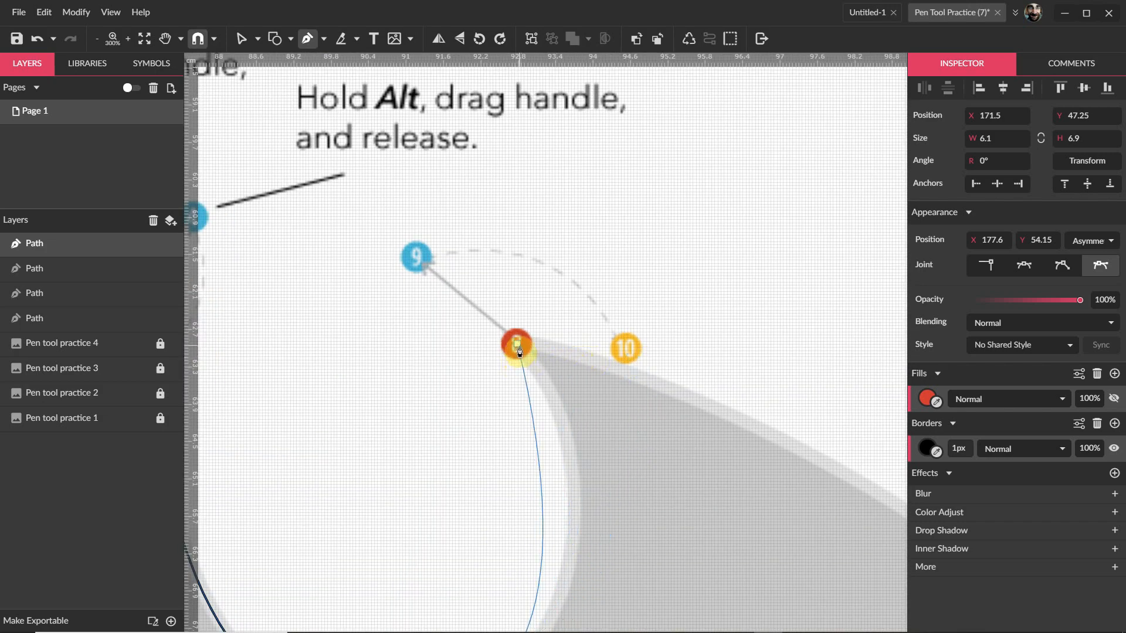
mouse_move(517, 344)
left_mouse_down()
mouse_move(416, 261)
mouse_move(439, 251)
mouse_move(597, 271)
left_mouse_up()
left_click_drag(632, 332, 626, 350)
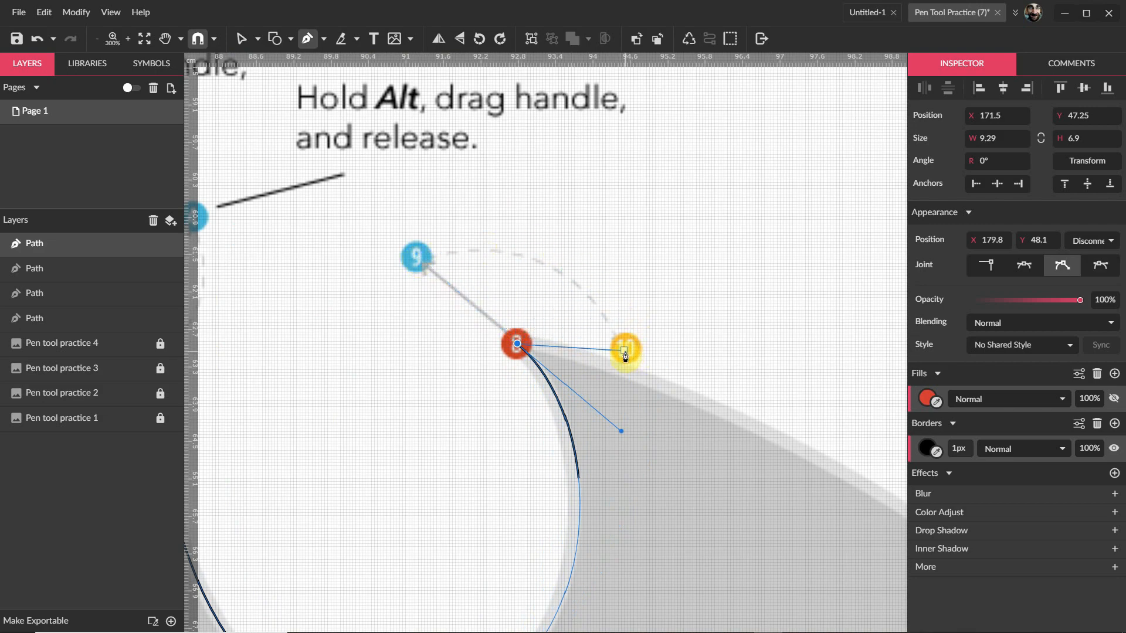
Trace the wing's outer curve with a curved point at 11, extending its handle down to 12.
scroll(442, 360, "down", 5)
scroll(434, 346, "up", 5)
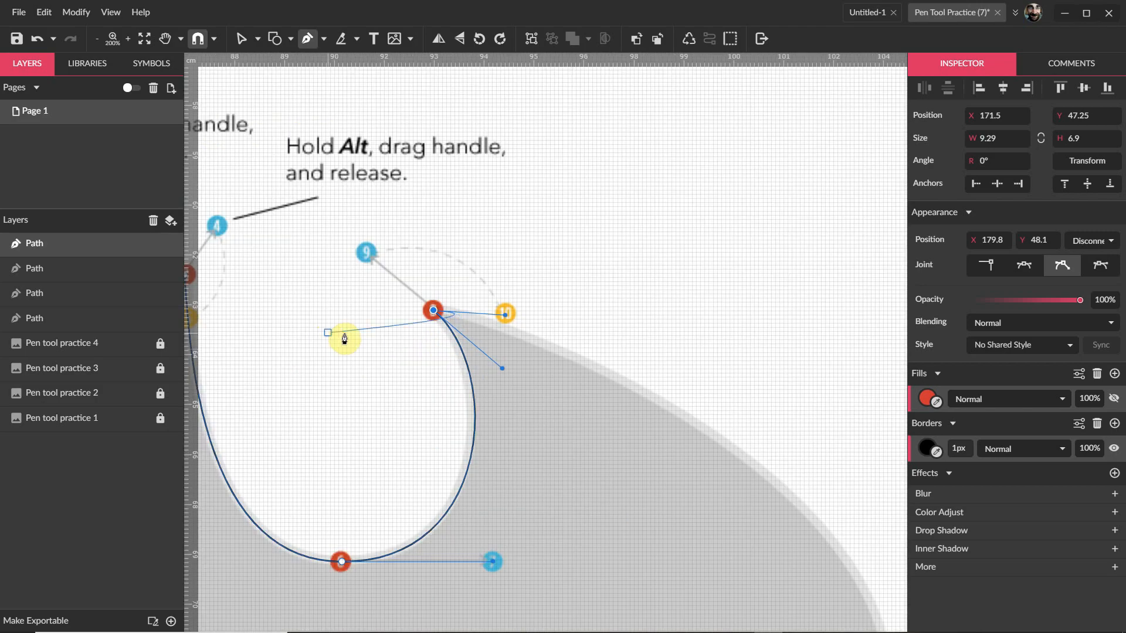
scroll(293, 334, "down", 5)
scroll(294, 329, "up", 7)
scroll(342, 238, "down", 5)
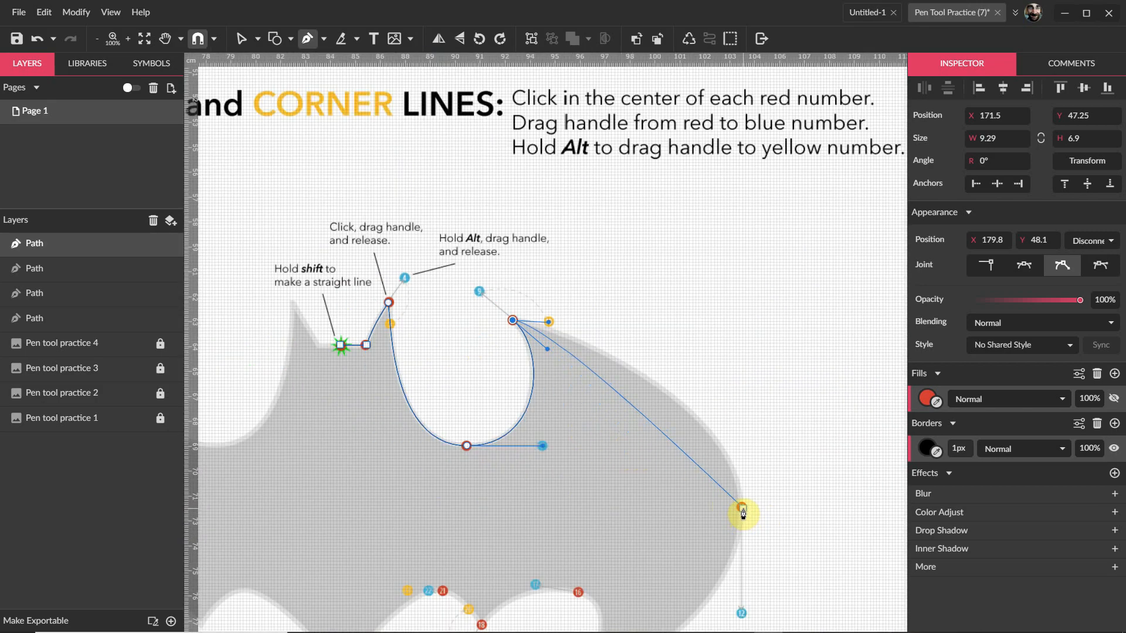
left_click_drag(741, 508, 742, 616)
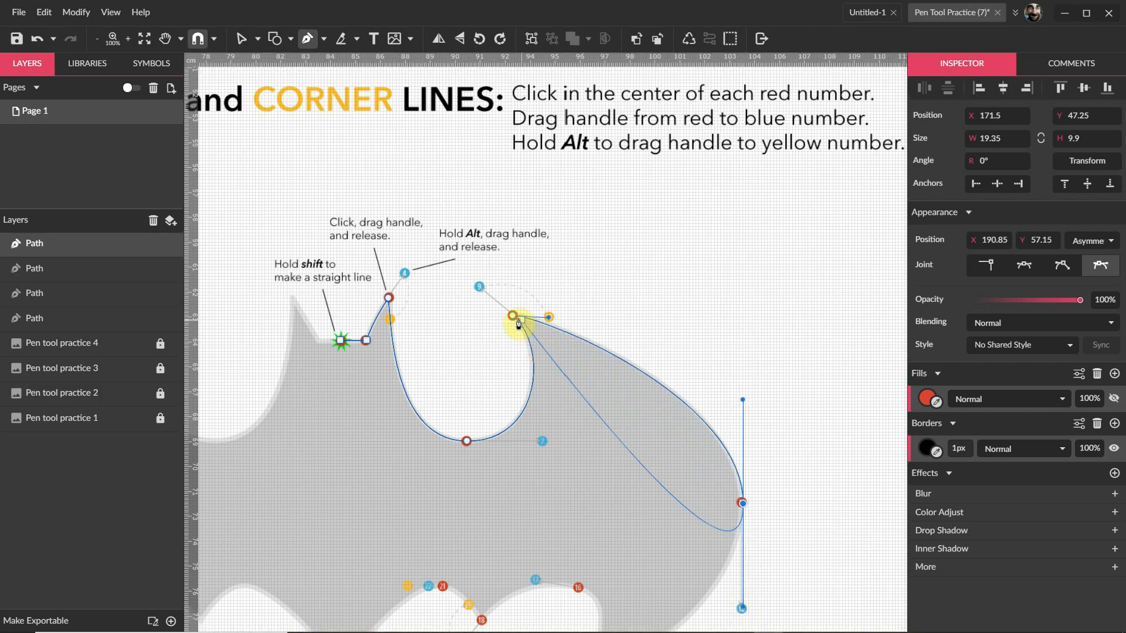
Add the lower wing-tip corner point at 13, pulling its handle toward 14 and bending the outgoing handle to 15.
scroll(514, 321, "up", 5)
scroll(502, 311, "down", 5)
scroll(642, 422, "down", 5)
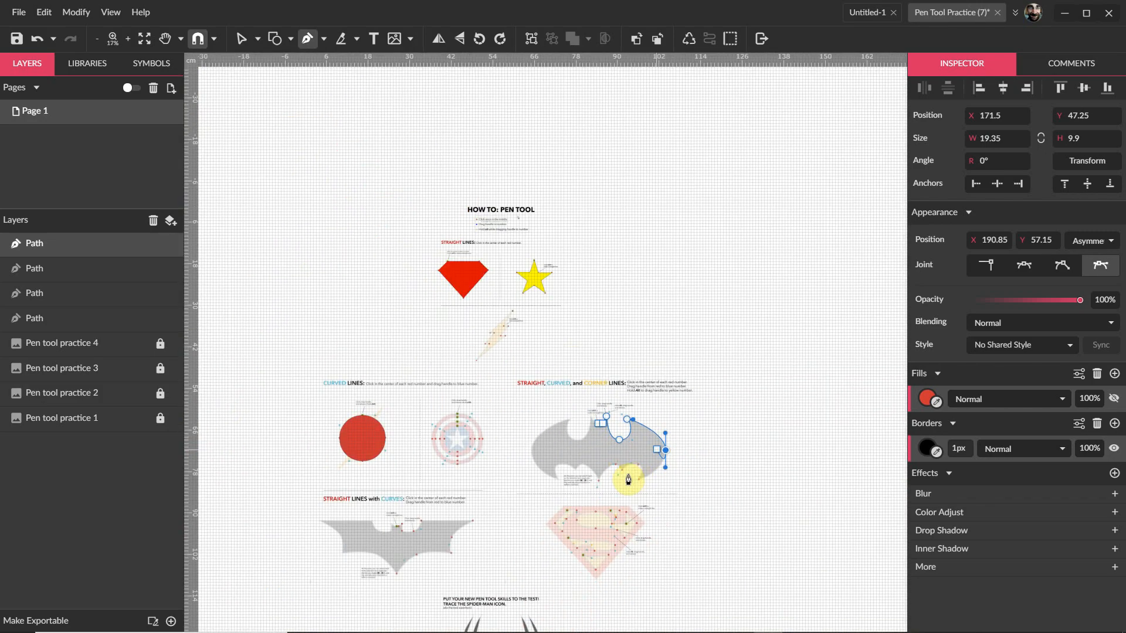
scroll(628, 472, "up", 8)
scroll(697, 492, "up", 3)
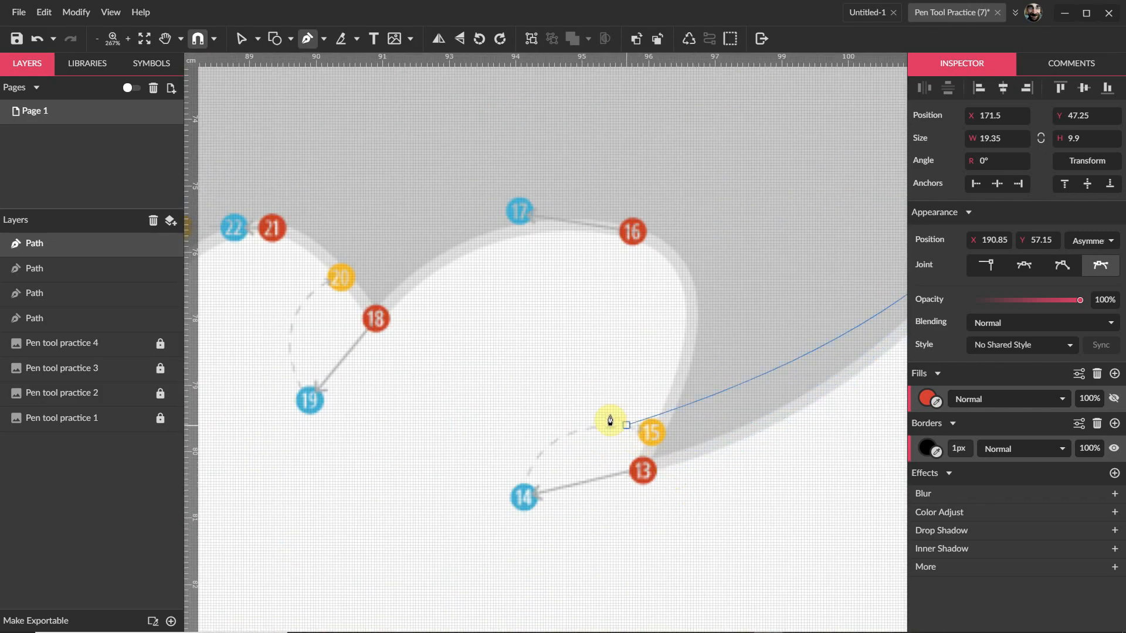
mouse_move(670, 478)
left_mouse_down()
mouse_move(526, 497)
mouse_move(588, 414)
mouse_move(654, 422)
mouse_move(656, 434)
left_mouse_up()
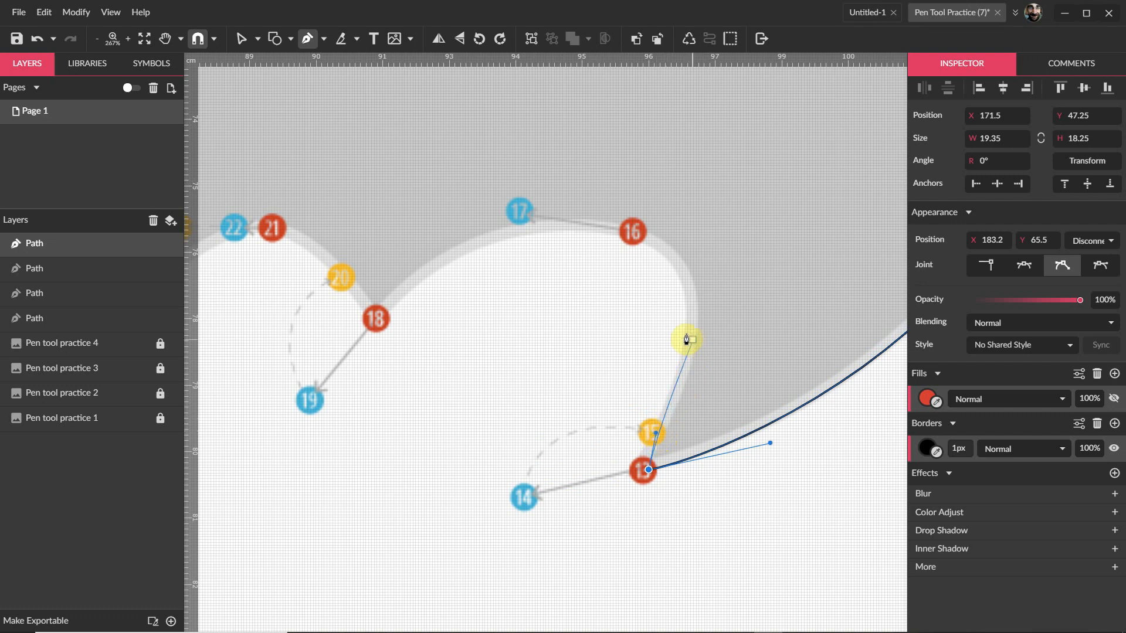
Add a curved point at 16 with its handle at 17 and a corner point at 18 with handles through 19 to 20.
left_click_drag(634, 231, 519, 212)
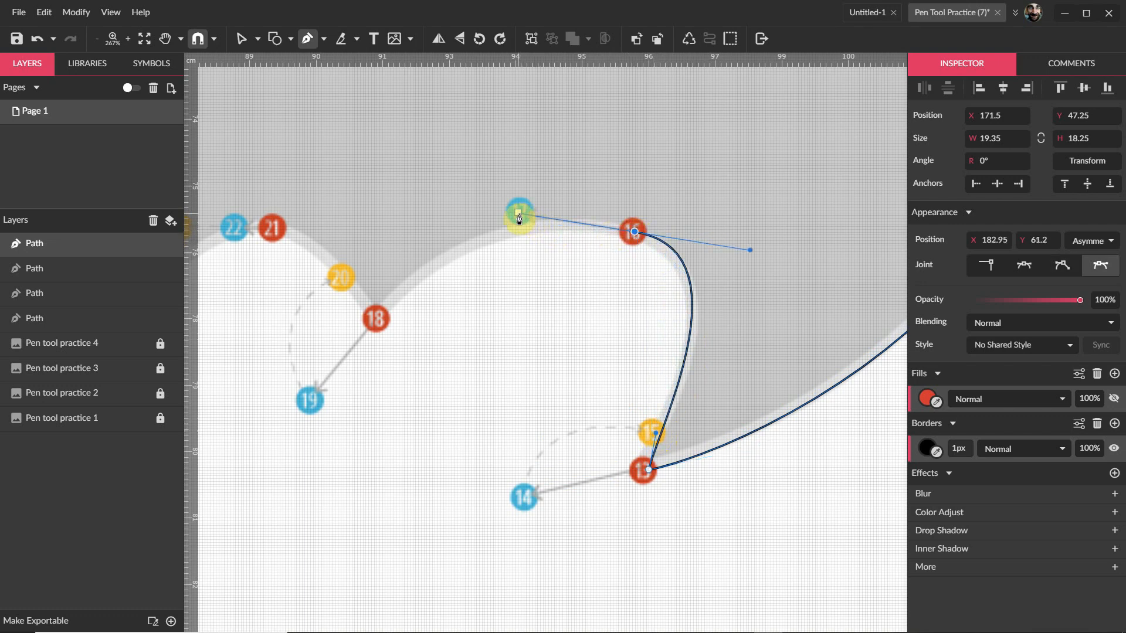
left_click(378, 321)
left_click_drag(378, 321, 308, 402)
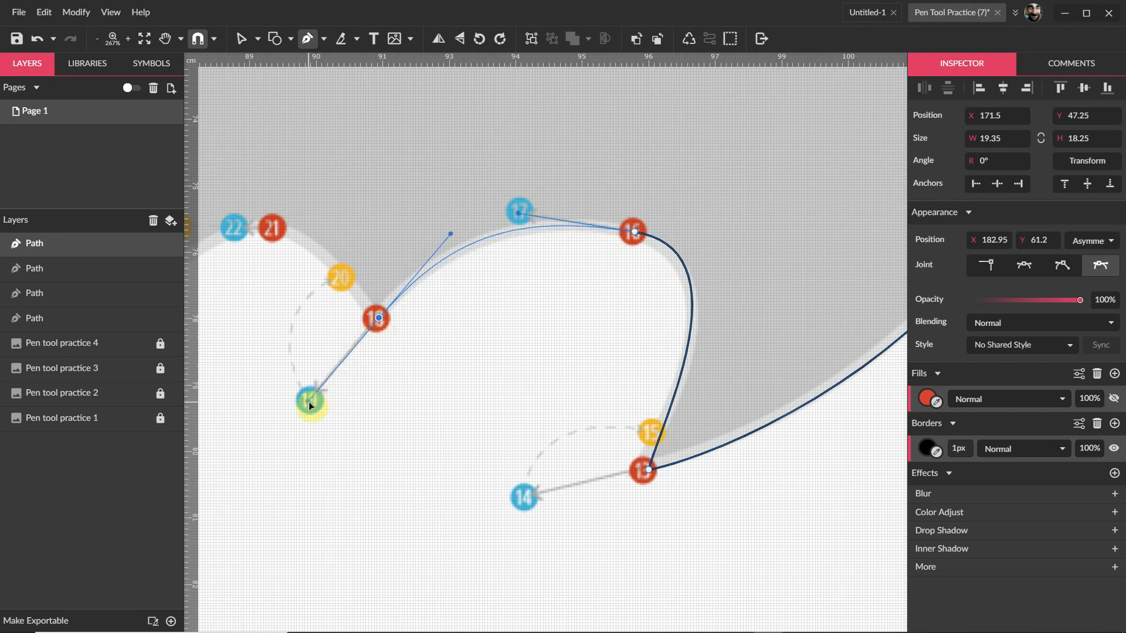
left_click_drag(342, 278, 342, 278)
Add a point at 21 with its outgoing handle extended past 22 to 23, and a curved point at 24 with its handle at 25.
scroll(404, 353, "down", 4)
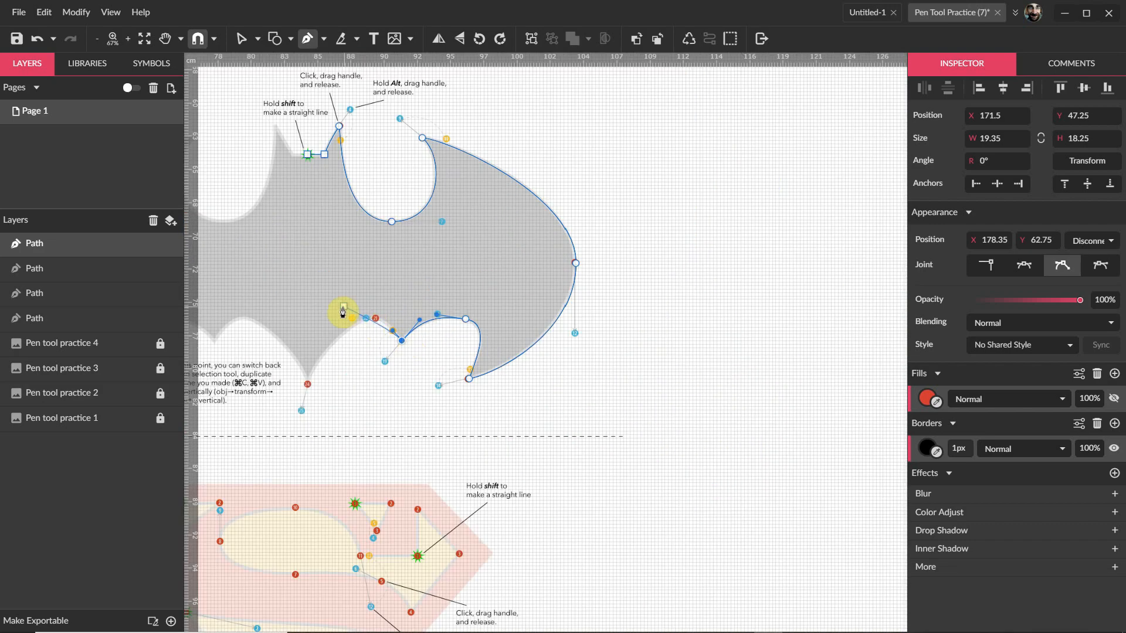
scroll(341, 314, "up", 5)
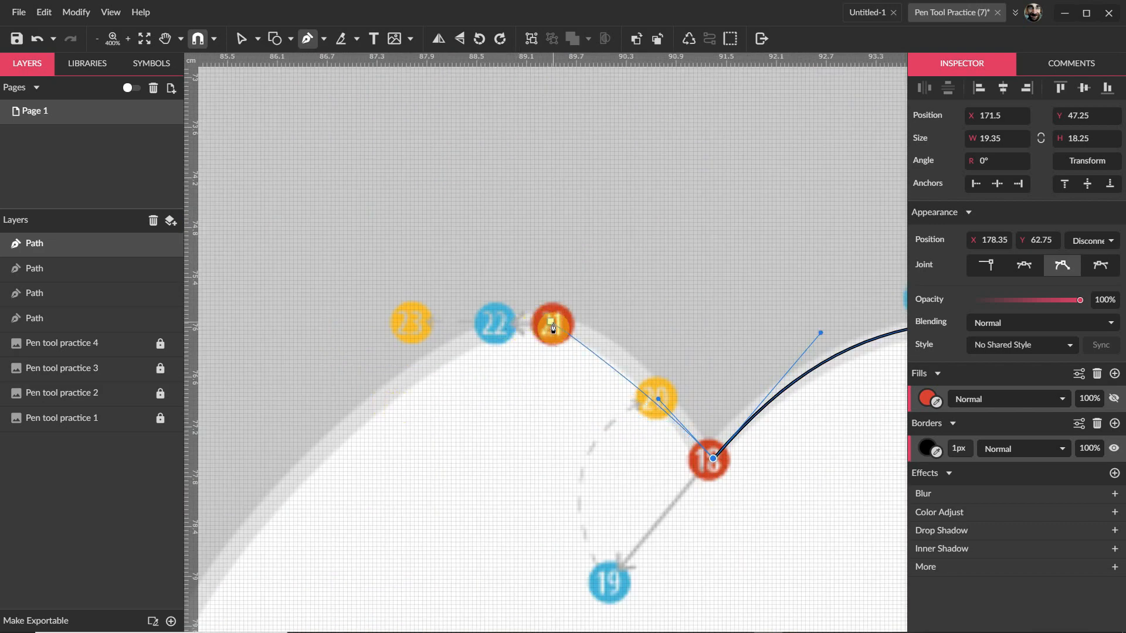
left_click_drag(550, 322, 414, 328)
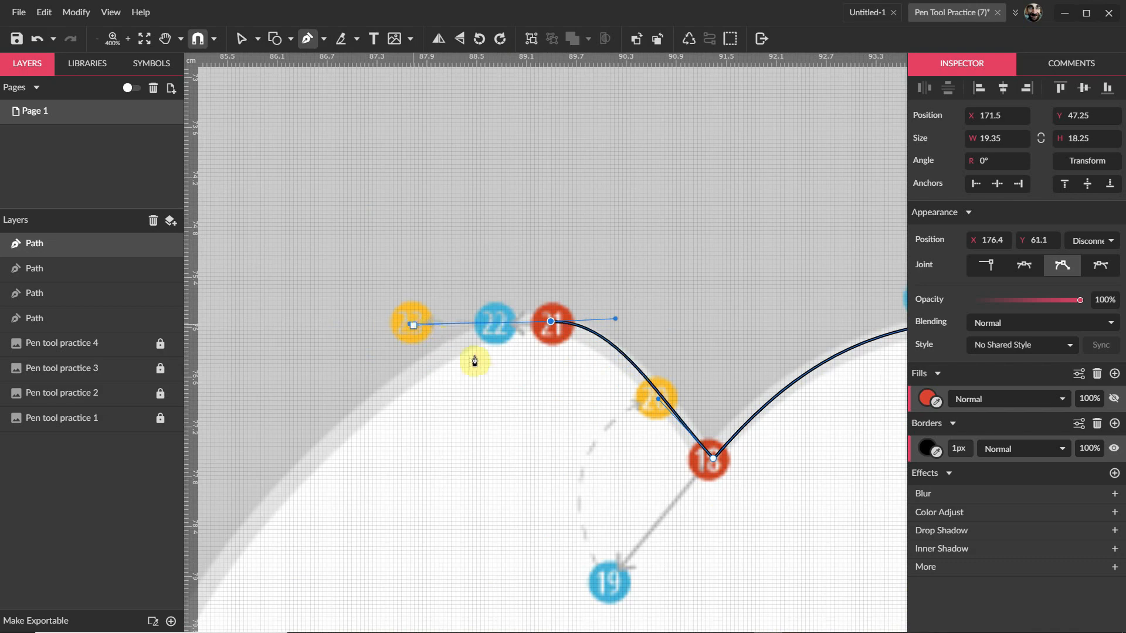
scroll(395, 459, "down", 5)
scroll(389, 455, "up", 4)
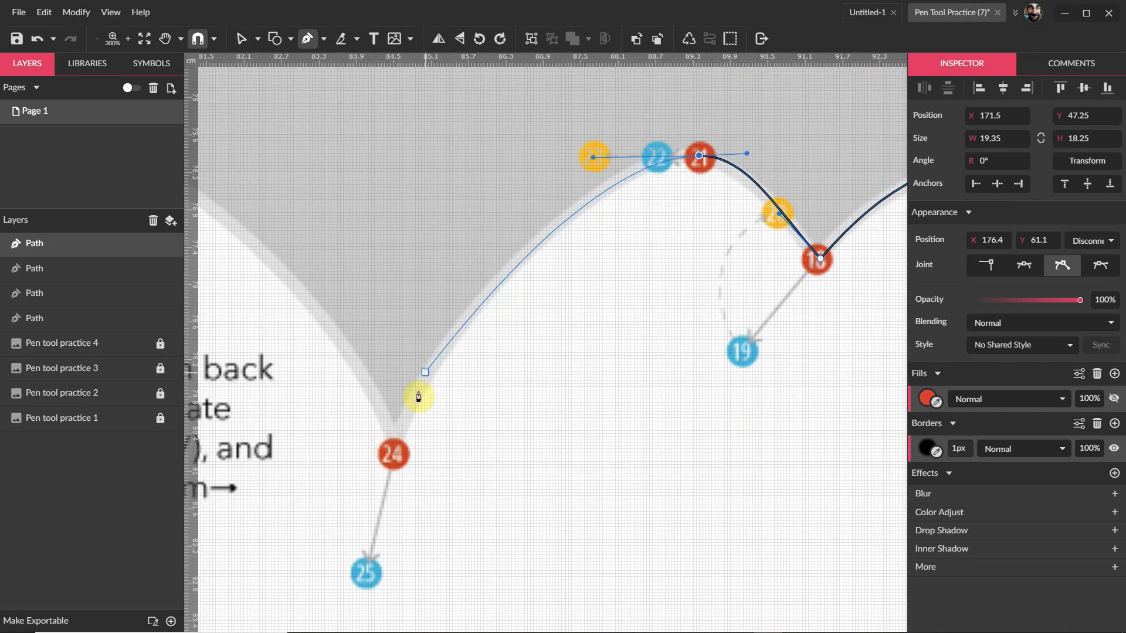
left_click_drag(394, 455, 368, 575)
End the Pen tool path at point 24, leaving the half-bat outline open, and deselect it.
scroll(502, 434, "down", 5)
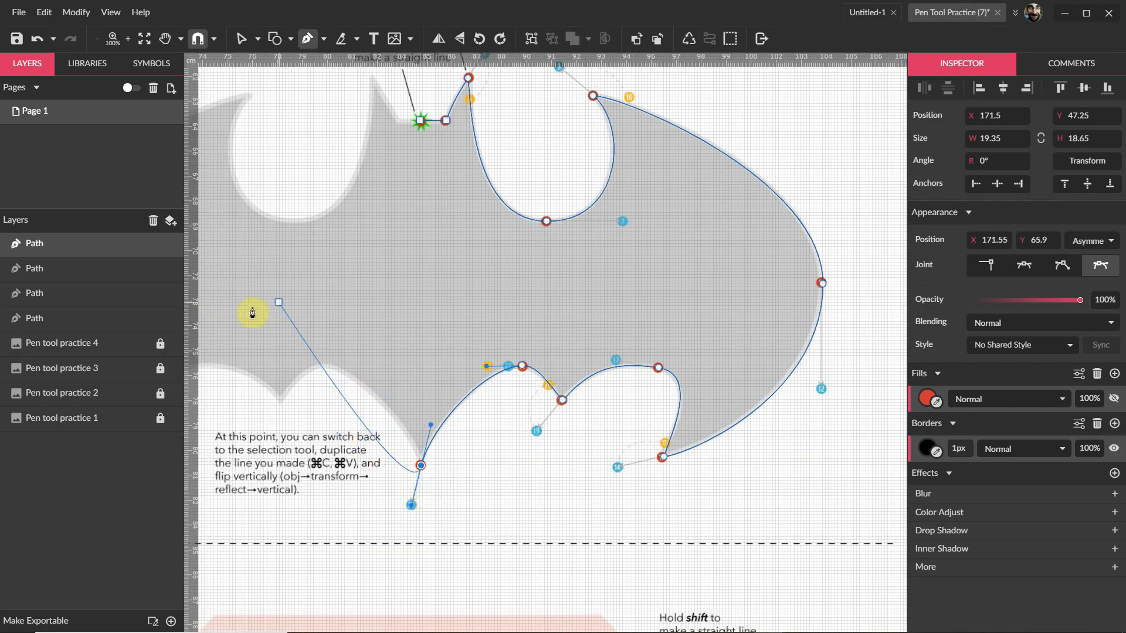
left_click(378, 335)
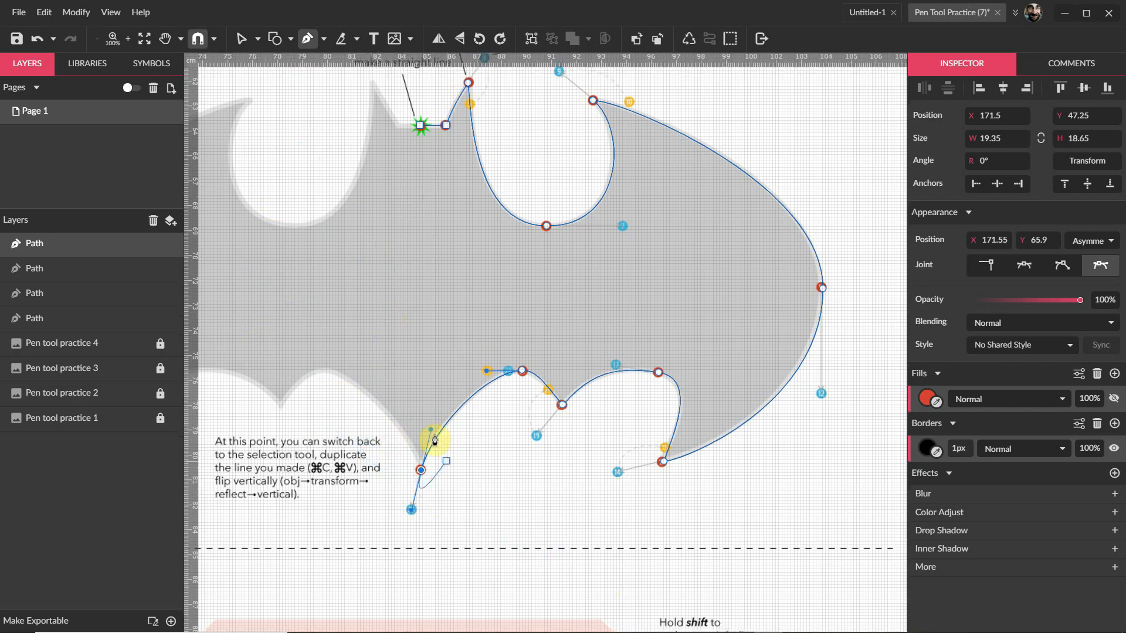
scroll(434, 402, "down", 2)
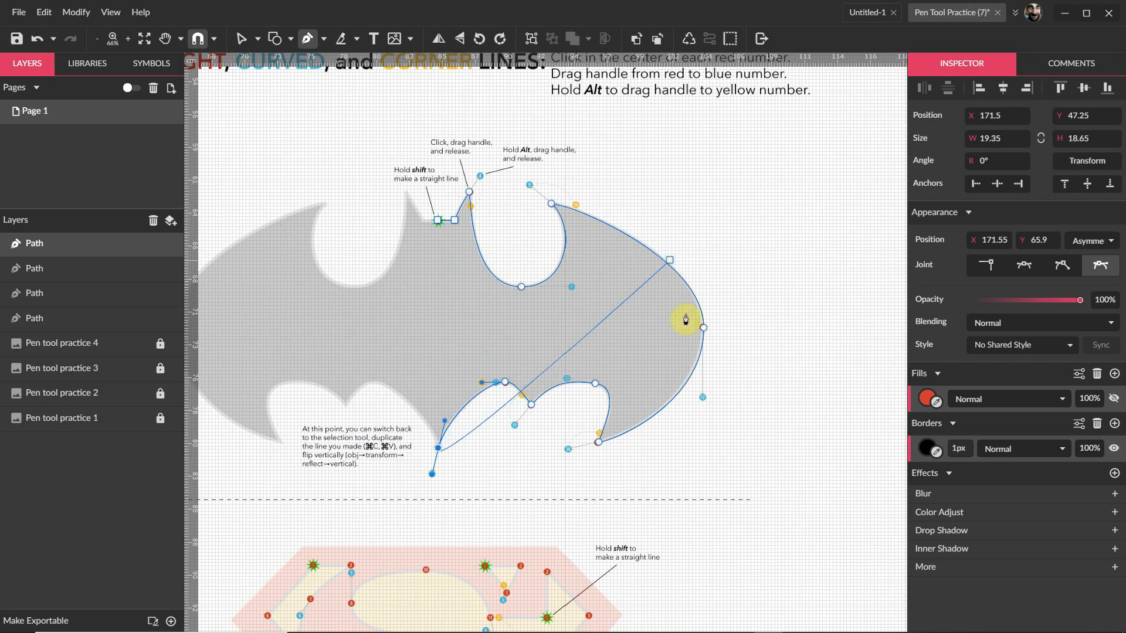
left_click(334, 401)
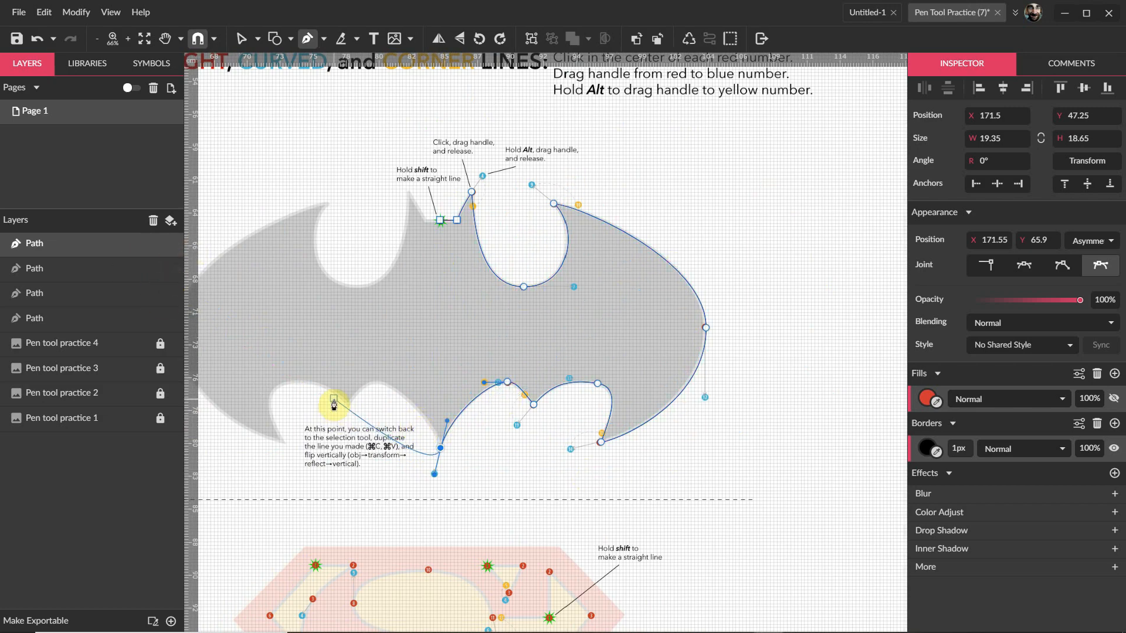
key("Escape")
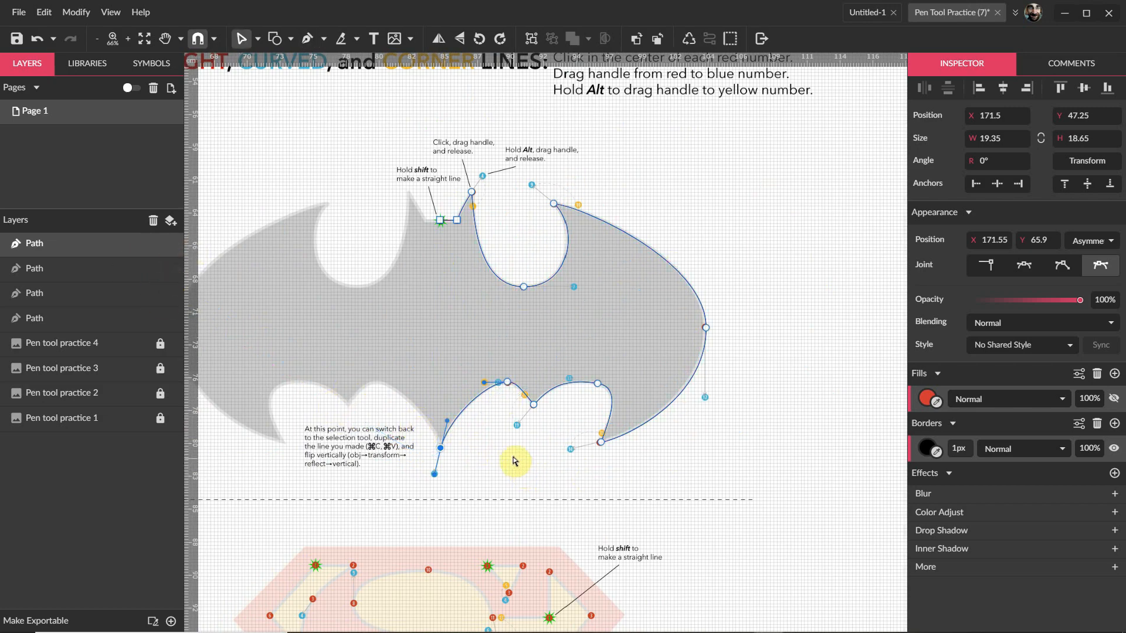
key("Escape")
key("Escape")
Examine the traced right half of the bat with its path selected, and look over the Spider-Man icon tracing exercise.
scroll(500, 265, "up", 2)
scroll(500, 266, "down", 1)
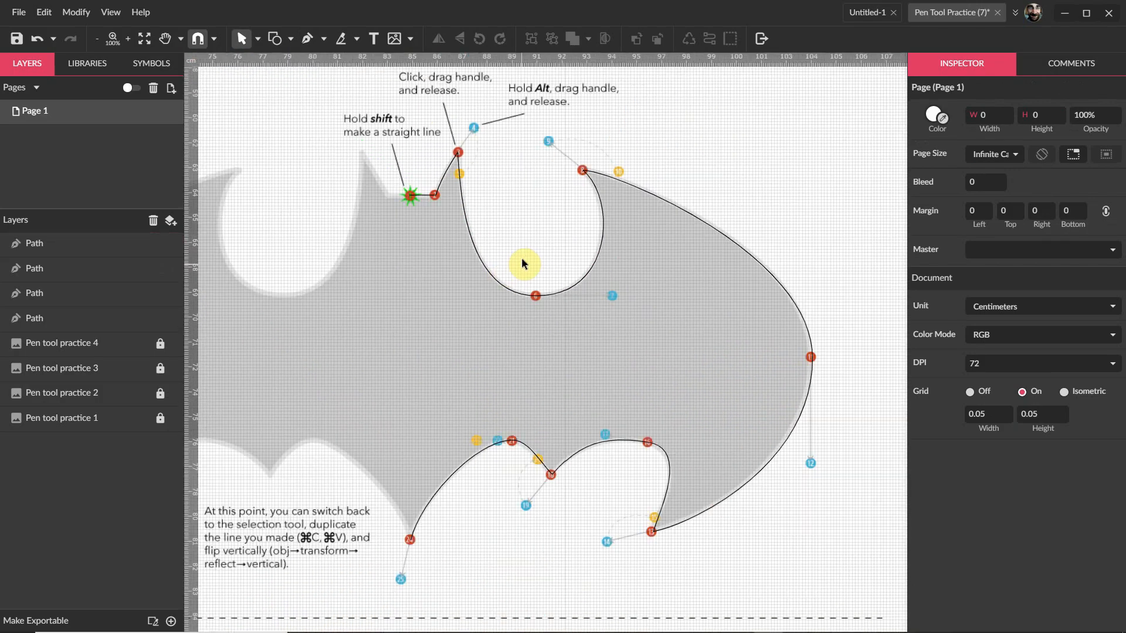
scroll(457, 150, "up", 3)
scroll(405, 258, "down", 1)
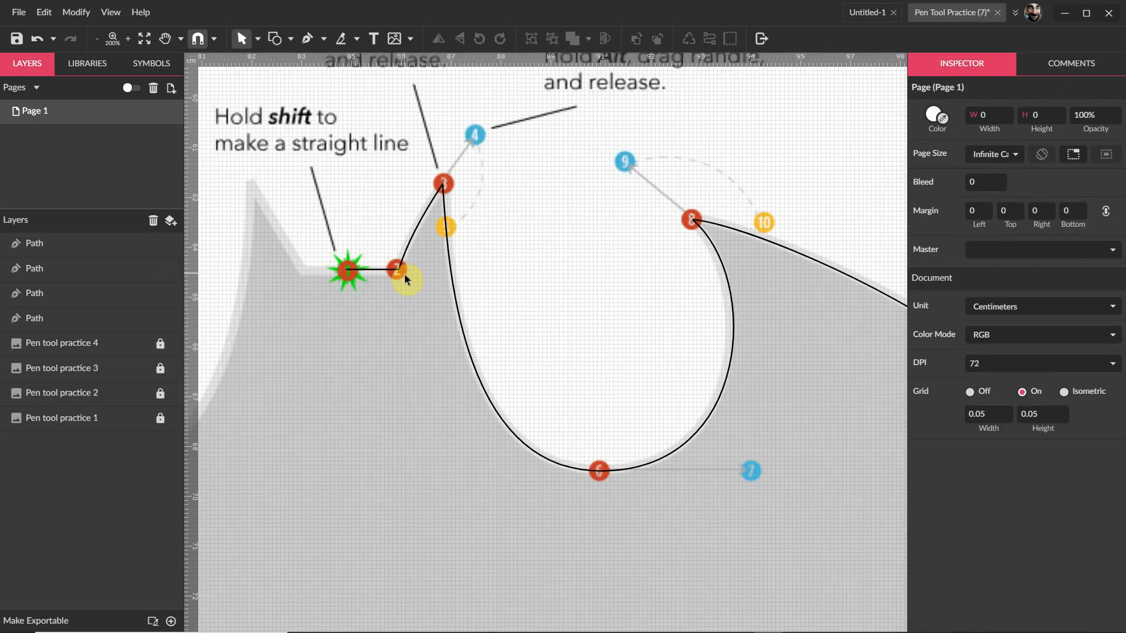
scroll(406, 277, "down", 3)
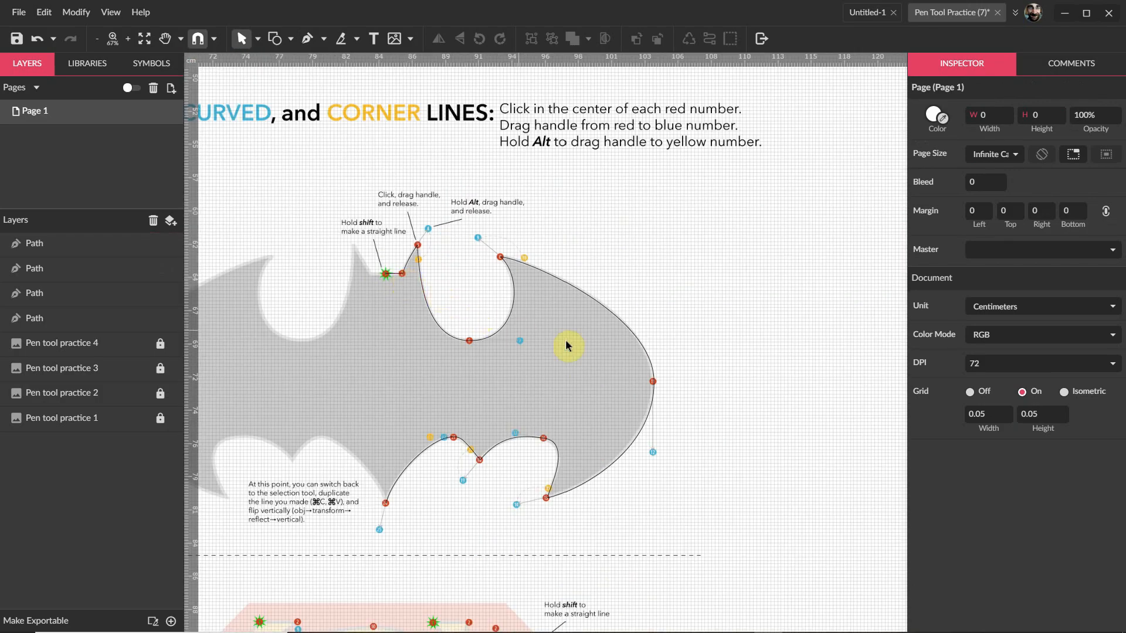
left_click(653, 416)
scroll(667, 405, "down", 4)
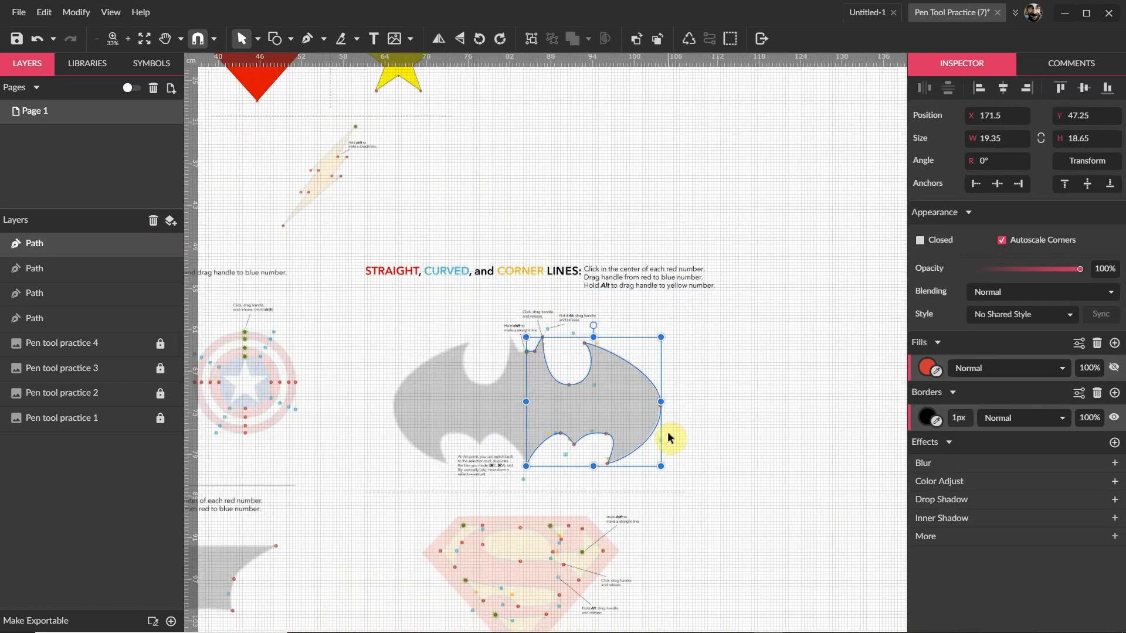
scroll(519, 599, "down", 4)
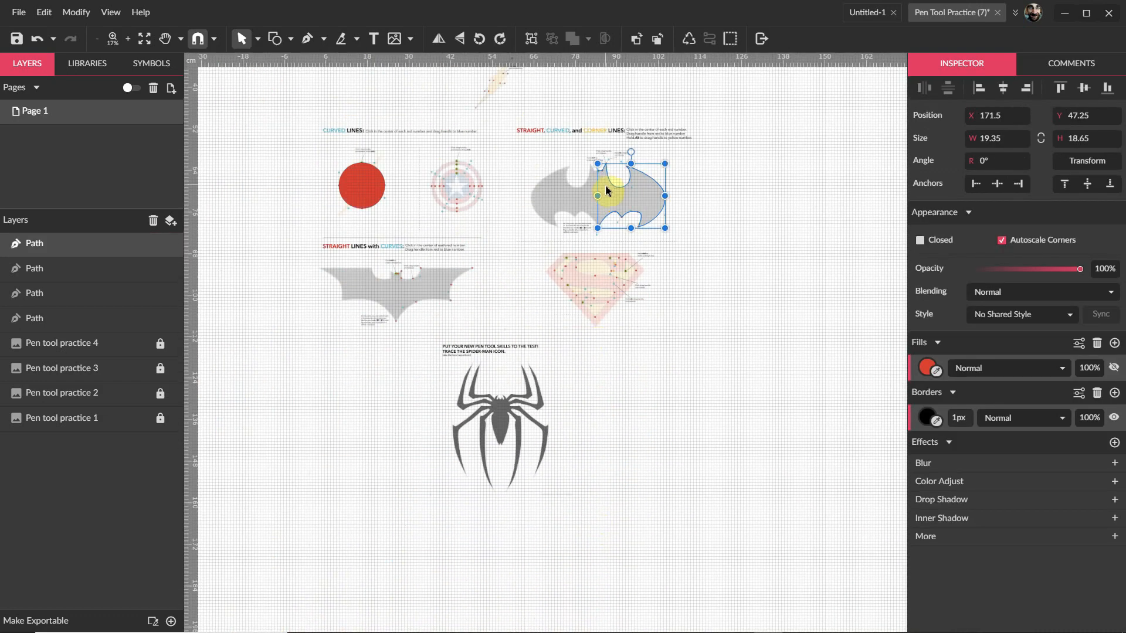
scroll(506, 508, "up", 5)
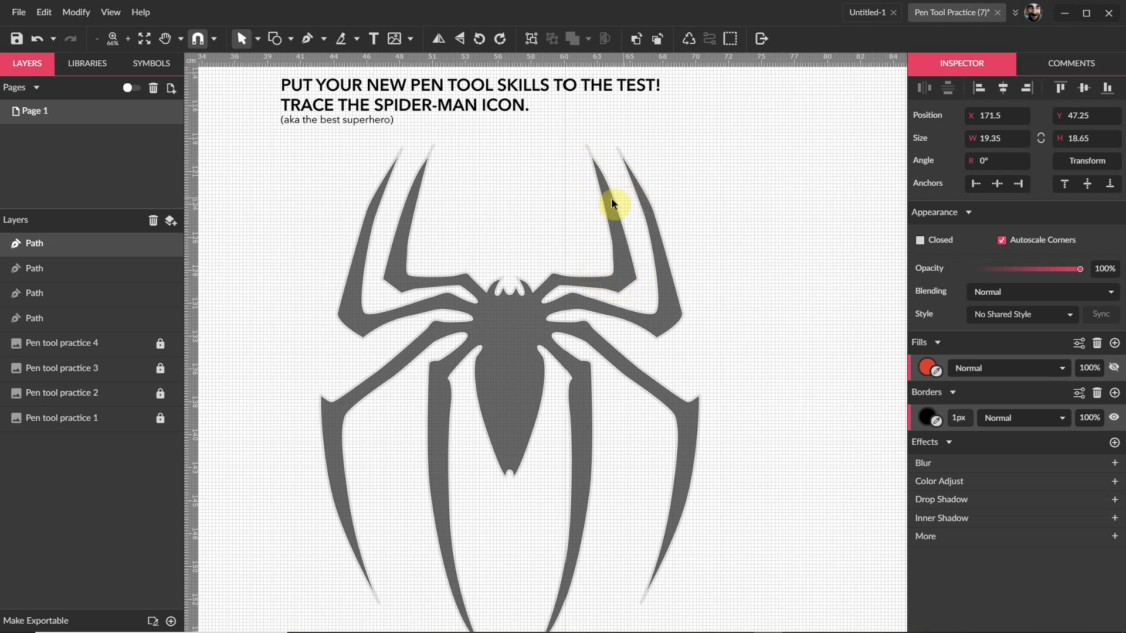
scroll(613, 319, "down", 6)
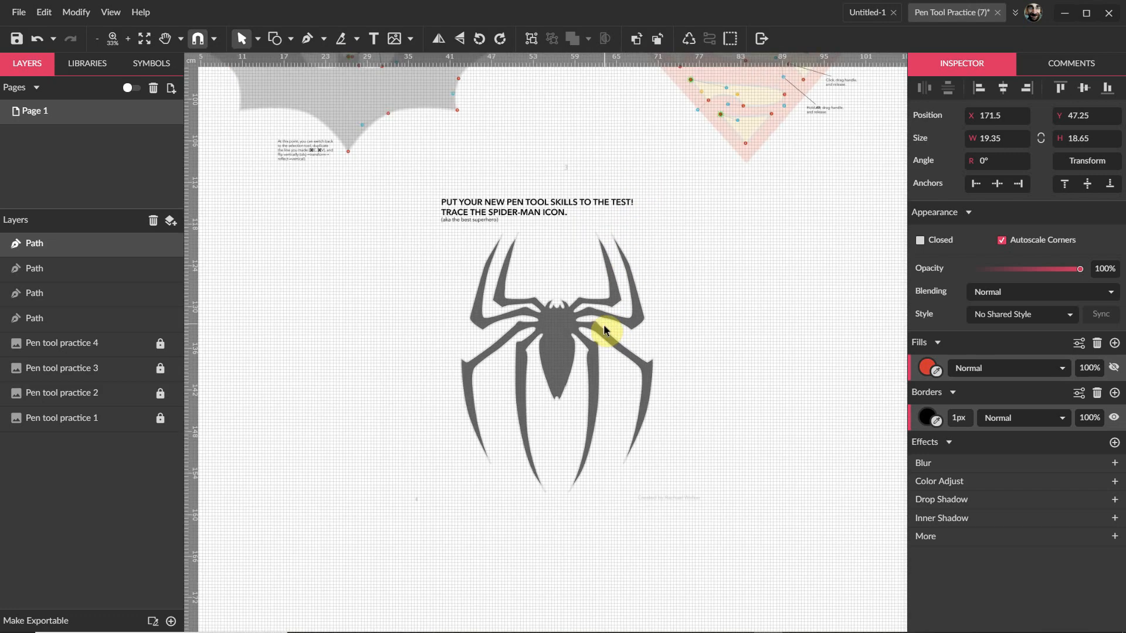
scroll(661, 103, "up", 9)
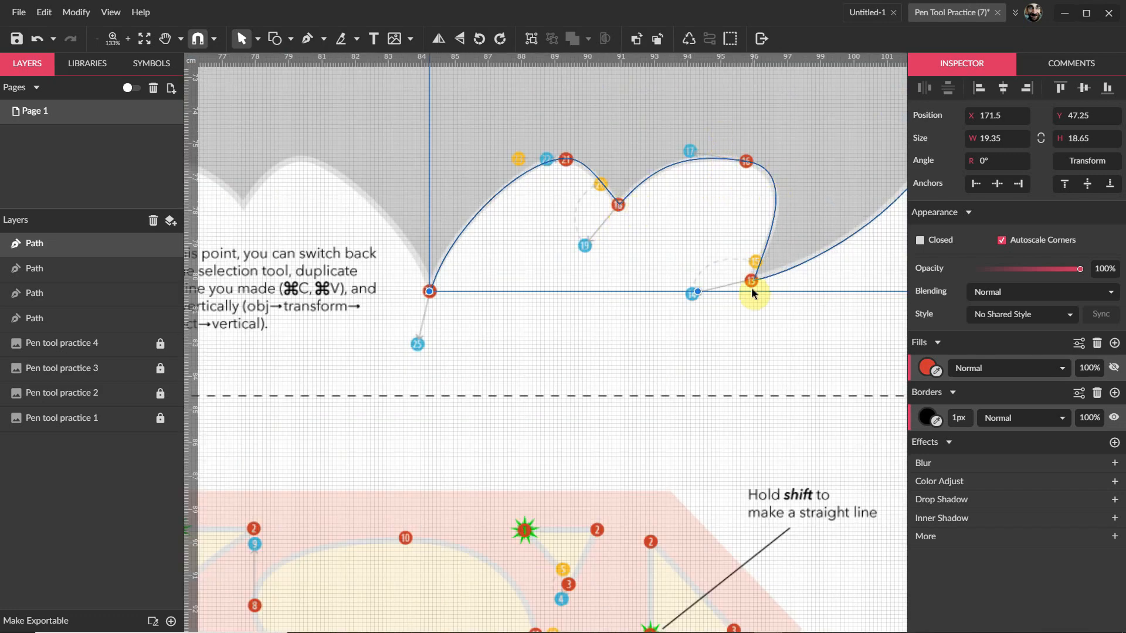
Examine the half-bat path's nodes with the Subselect tool, selecting the upper wing's corner point and the curve point at the wing's outer edge.
scroll(608, 399, "down", 6)
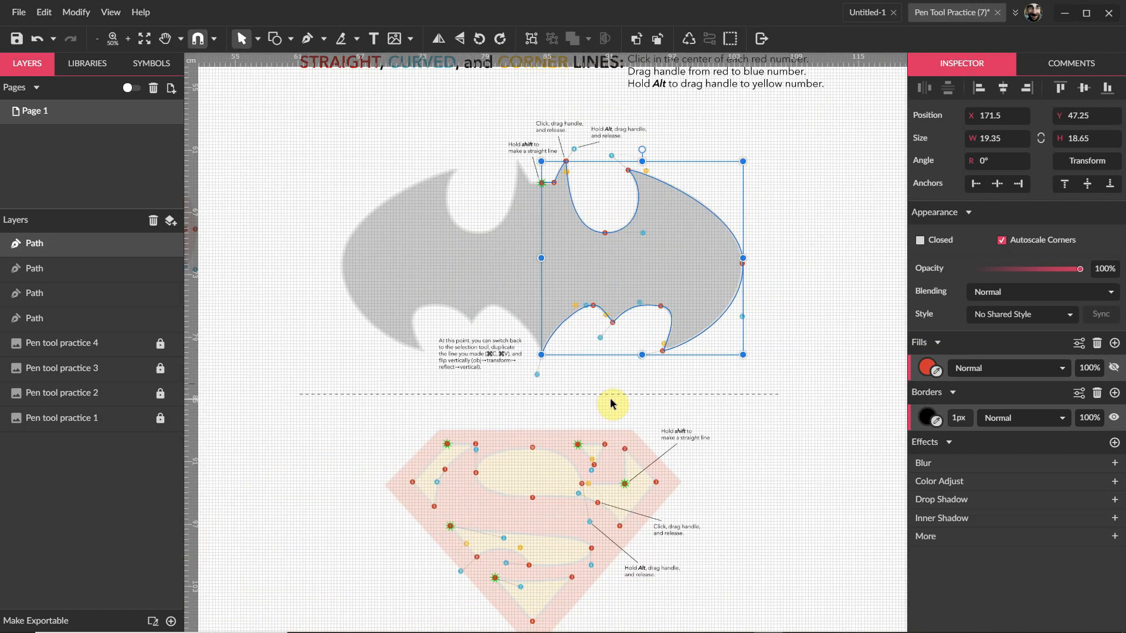
scroll(651, 311, "up", 3)
left_click(257, 39)
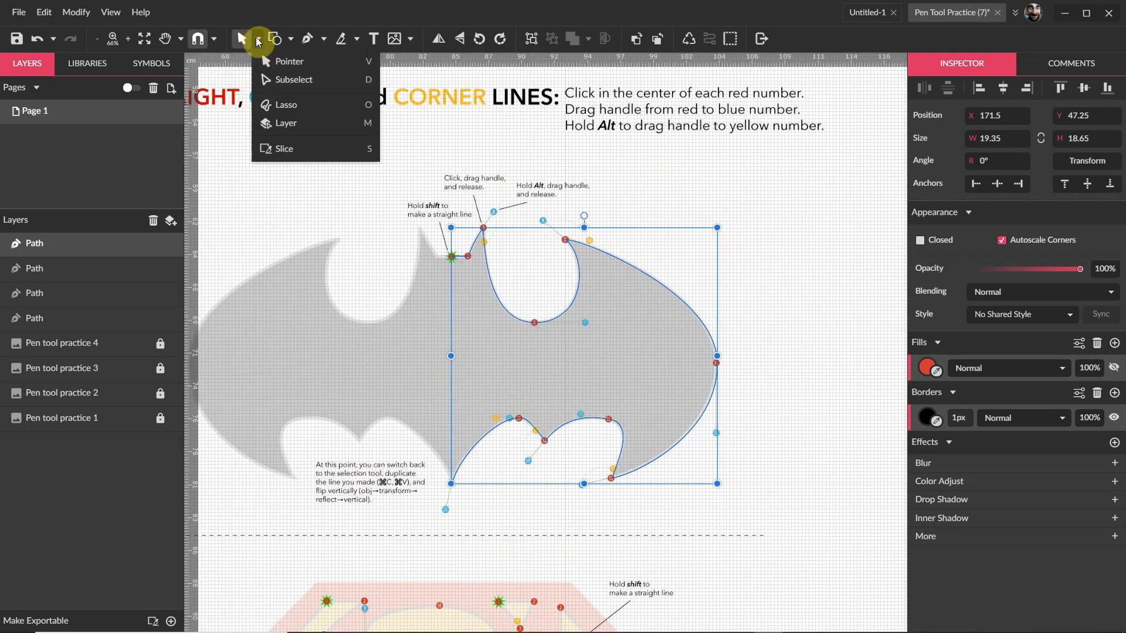
left_click(270, 79)
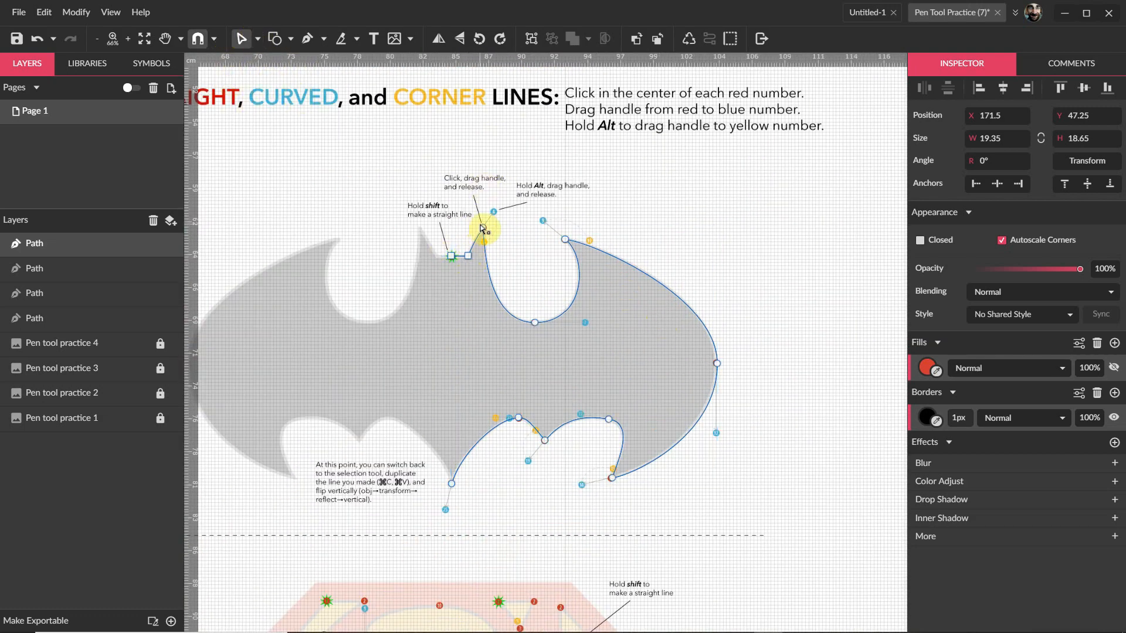
left_click(565, 240)
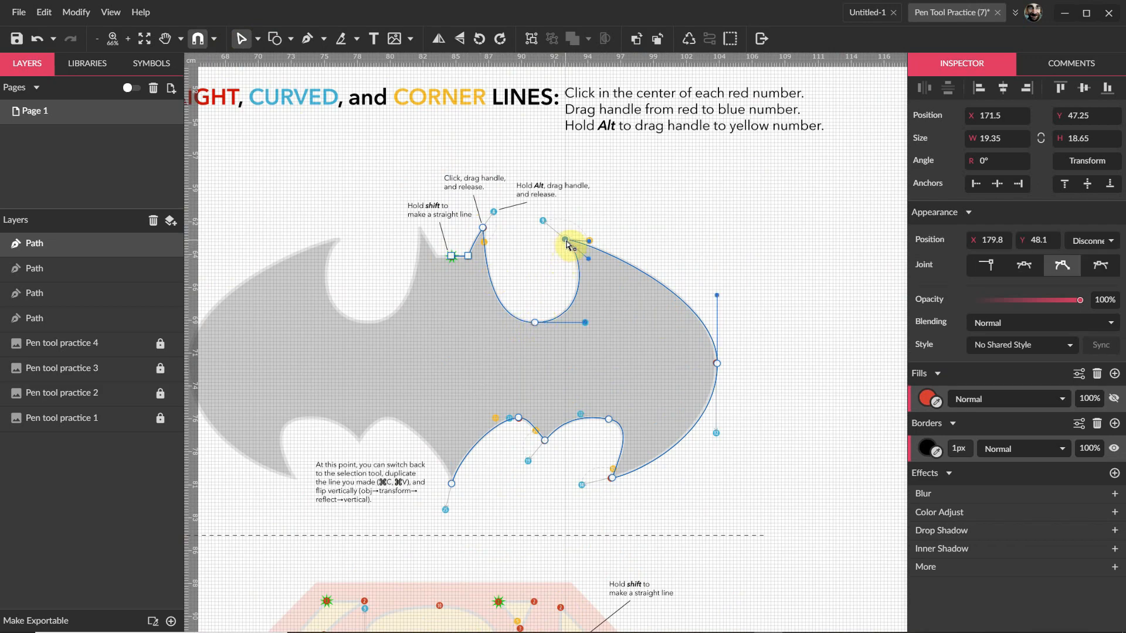
left_click(716, 366)
Deselect the half-bat path and look over the whole practice sheet, down to the spider icon exercise.
scroll(617, 498, "down", 3)
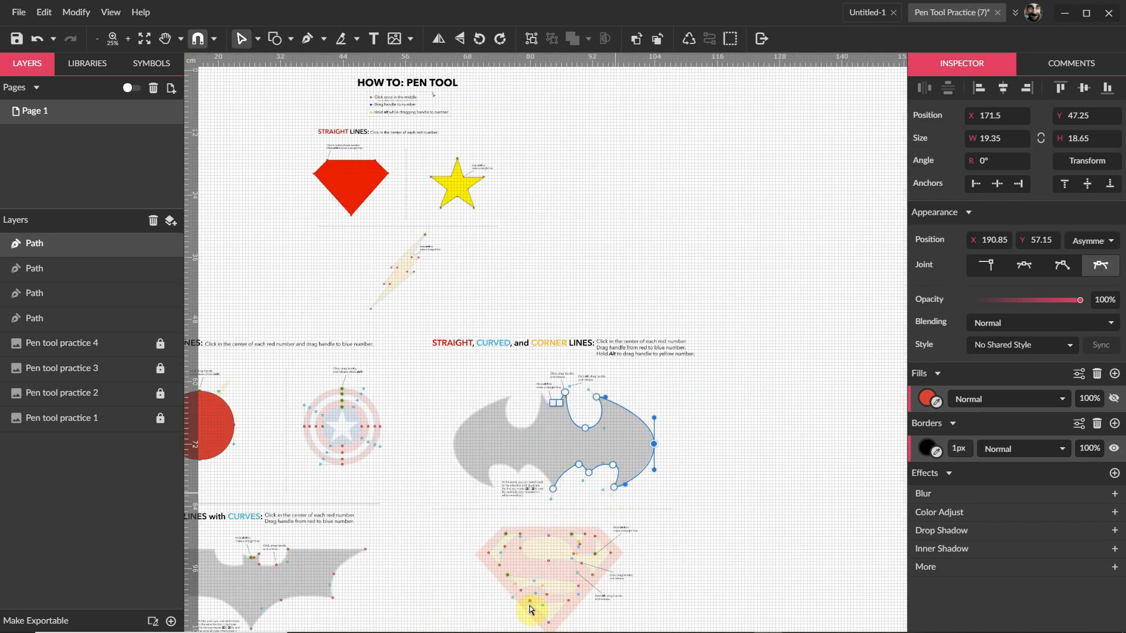
scroll(528, 528, "down", 3)
scroll(531, 601, "down", 5)
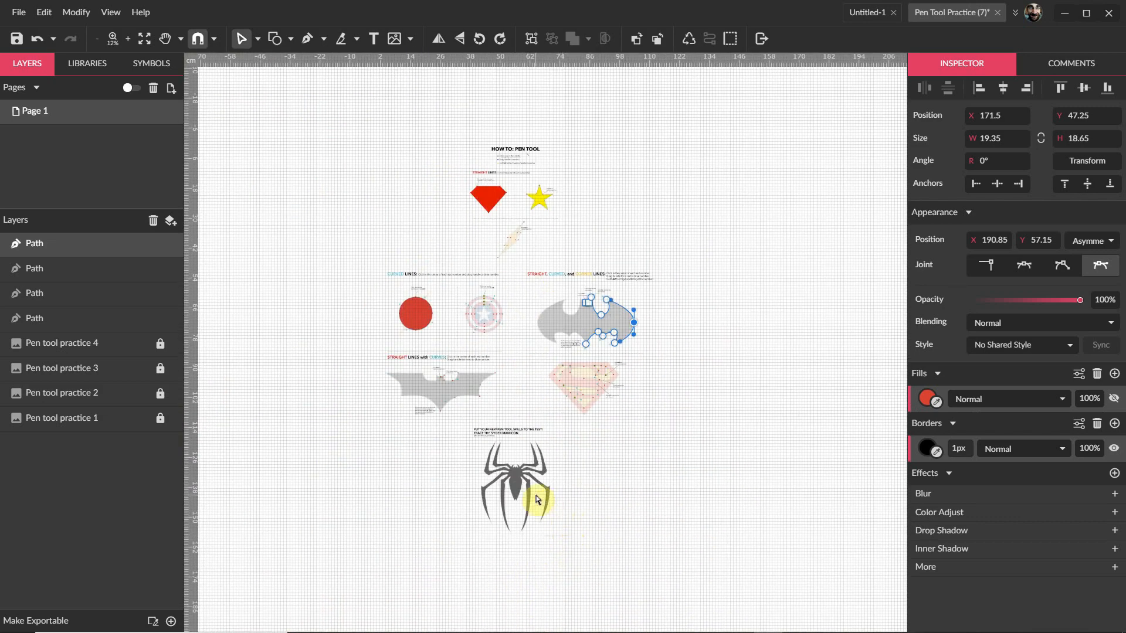
left_click(617, 466)
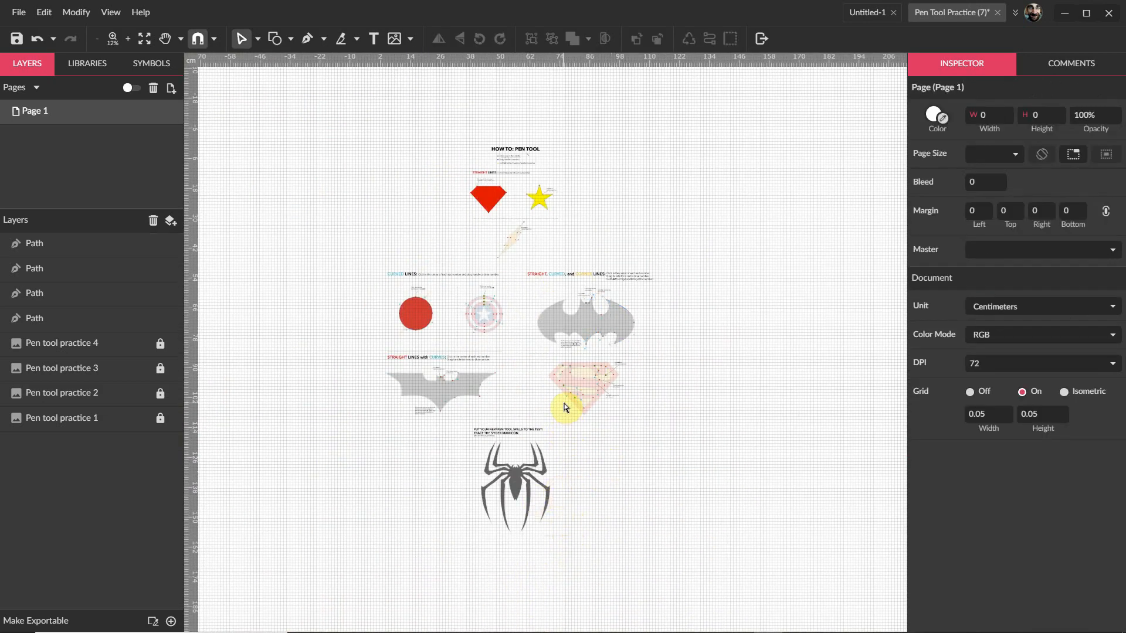